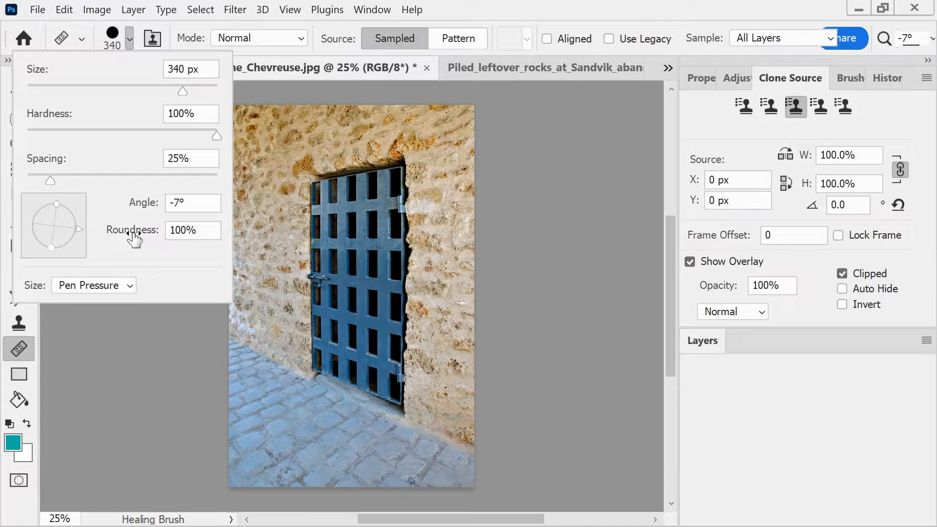
Step: Set the Healing Brush tip's roundness to 60%
{"action": "mouse_move", "coordinate": [131, 234]}
{"action": "left_mouse_down"}
{"action": "mouse_move", "coordinate": [103, 236]}
{"action": "mouse_move", "coordinate": [136, 234]}
{"action": "mouse_move", "coordinate": [126, 238]}
{"action": "left_mouse_up"}
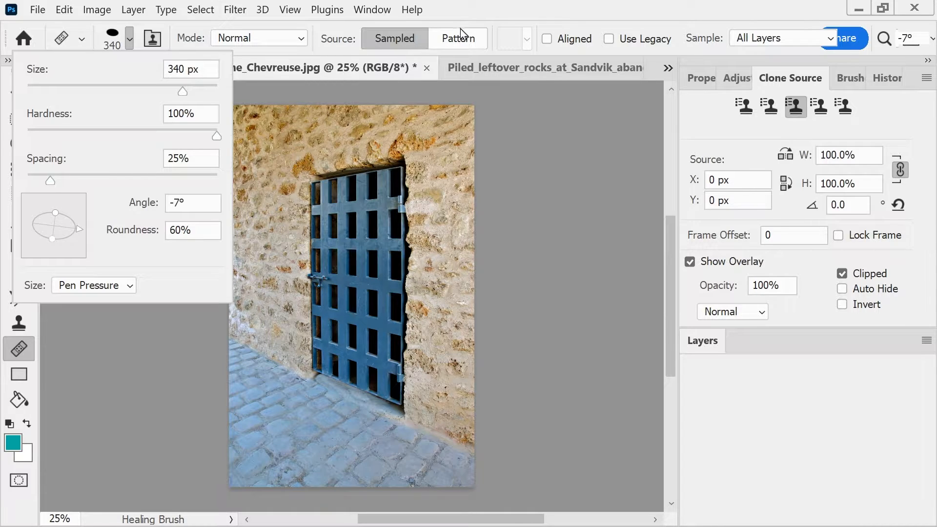
{"action": "left_click", "coordinate": [458, 10]}
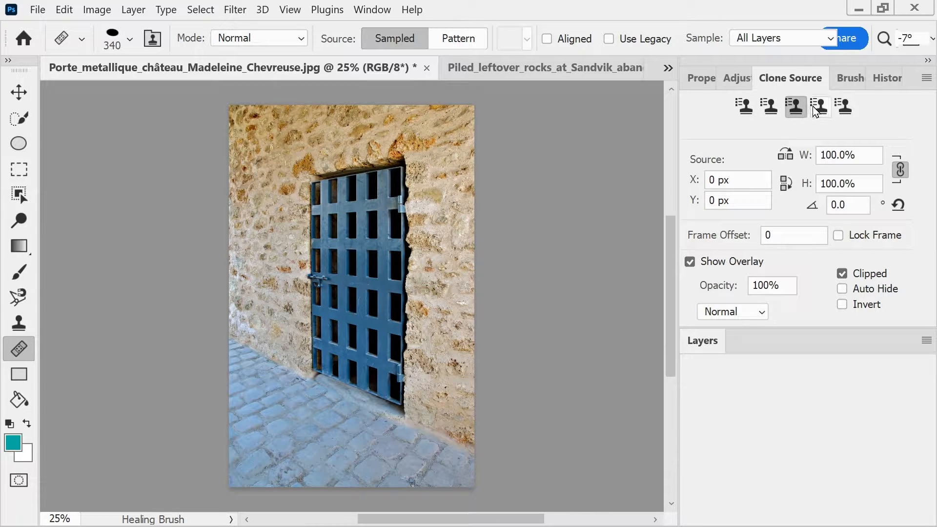
Step: In the Piled_leftover_rocks image, sample the rock face into the third clone source with a 2365 px brush and paint over nearby rocks
{"action": "left_click", "coordinate": [798, 116]}
{"action": "left_click", "coordinate": [508, 68]}
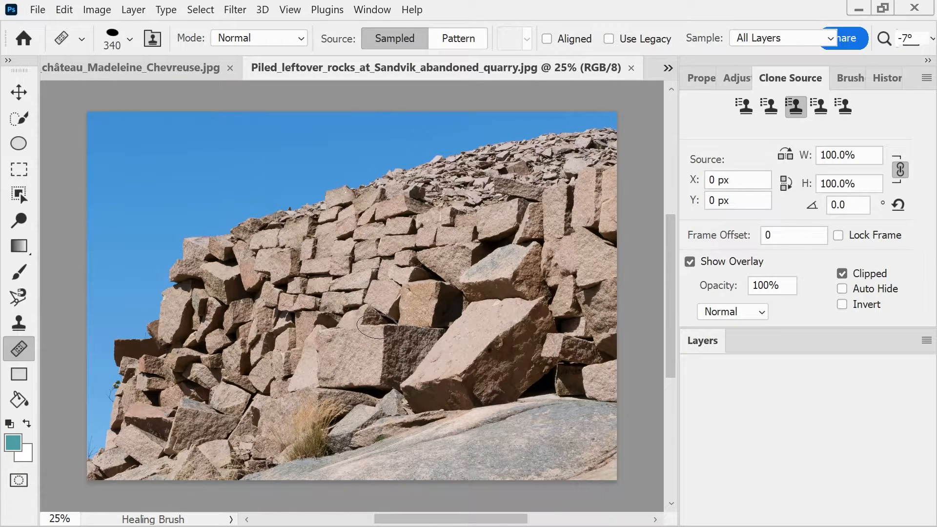
{"action": "left_click", "coordinate": [129, 39]}
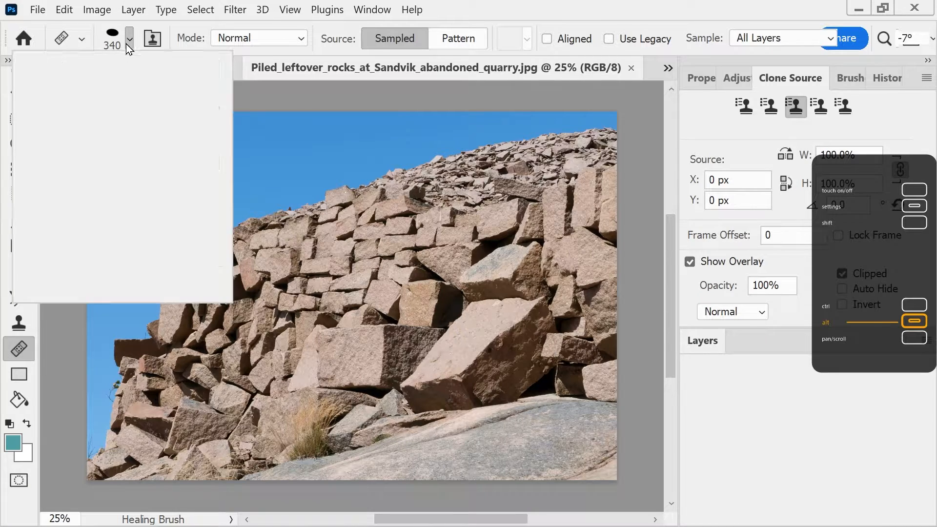
{"action": "left_click_drag", "start_coordinate": [180, 99], "coordinate": [205, 98]}
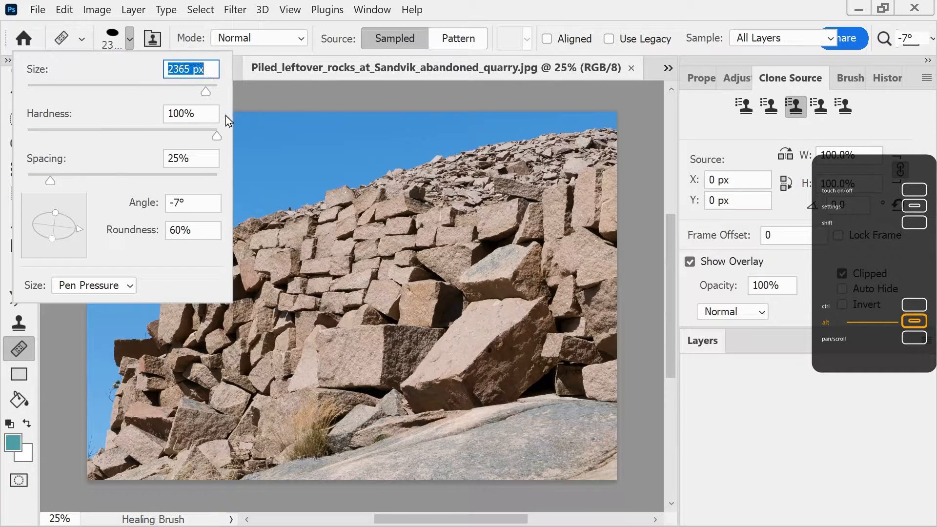
{"action": "left_click", "coordinate": [375, 288], "text": "alt"}
{"action": "left_click", "coordinate": [375, 289], "text": "alt"}
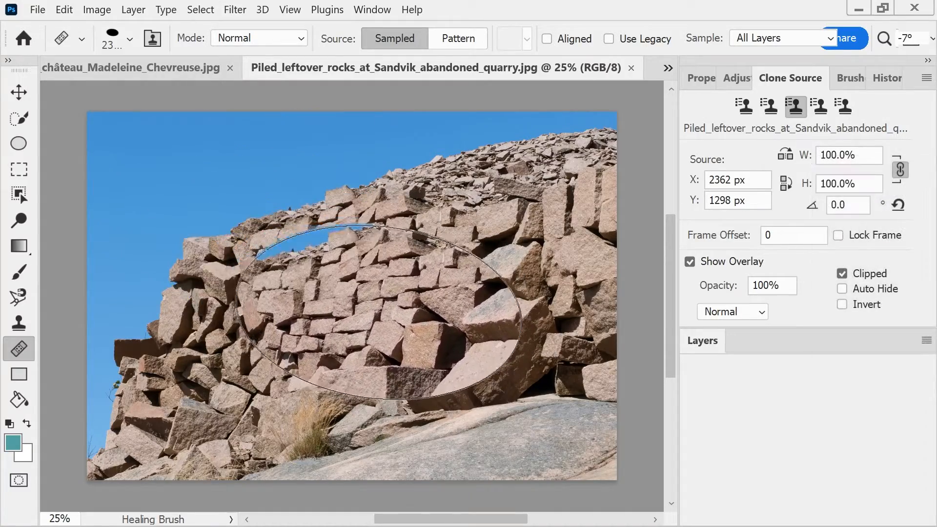
{"action": "left_click", "coordinate": [328, 231]}
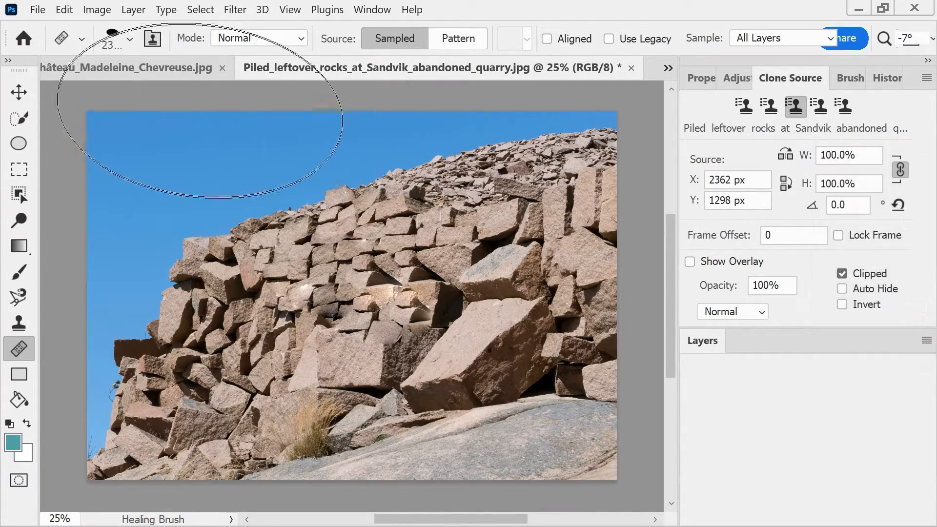
Step: Return to the Porte_metallique door image and set the Healing Brush to 286 px size and Replace mode
{"action": "left_click", "coordinate": [170, 67]}
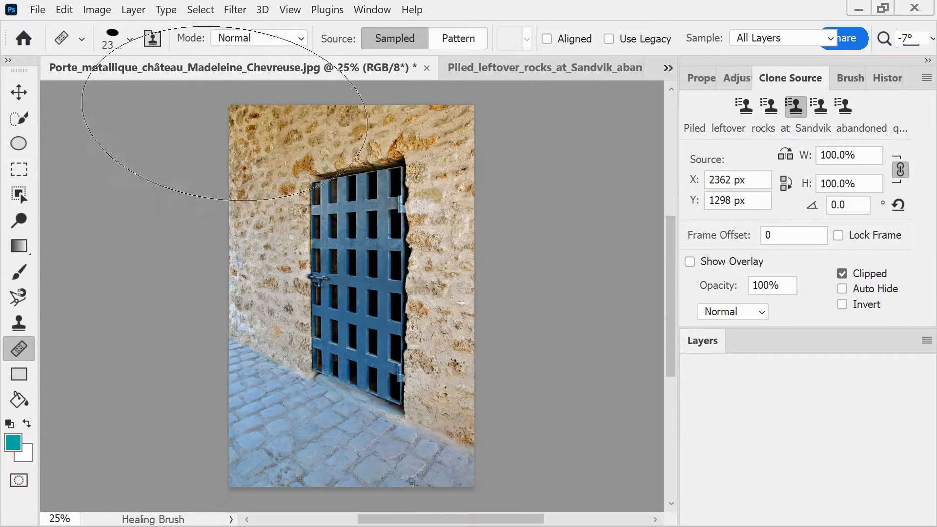
{"action": "left_click", "coordinate": [130, 41]}
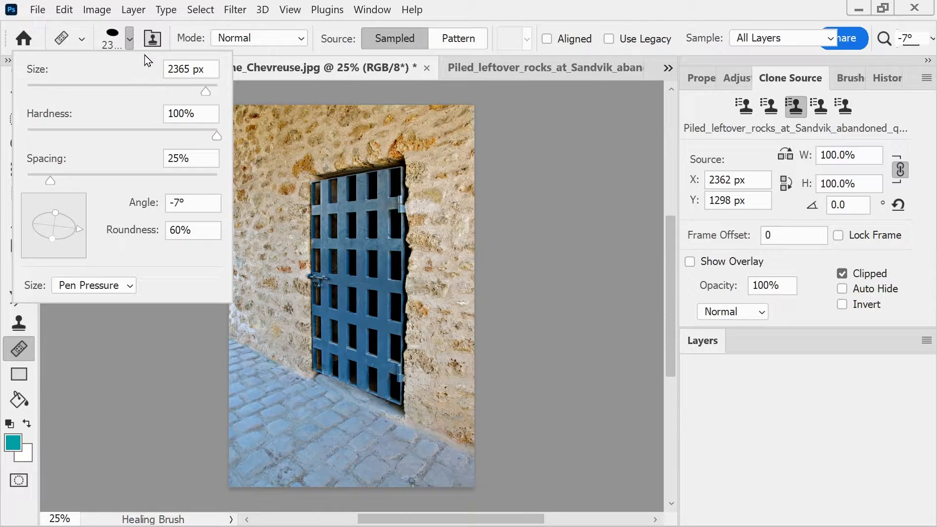
{"action": "left_click", "coordinate": [157, 91]}
{"action": "left_click_drag", "start_coordinate": [159, 94], "coordinate": [176, 96]}
{"action": "left_click", "coordinate": [234, 43]}
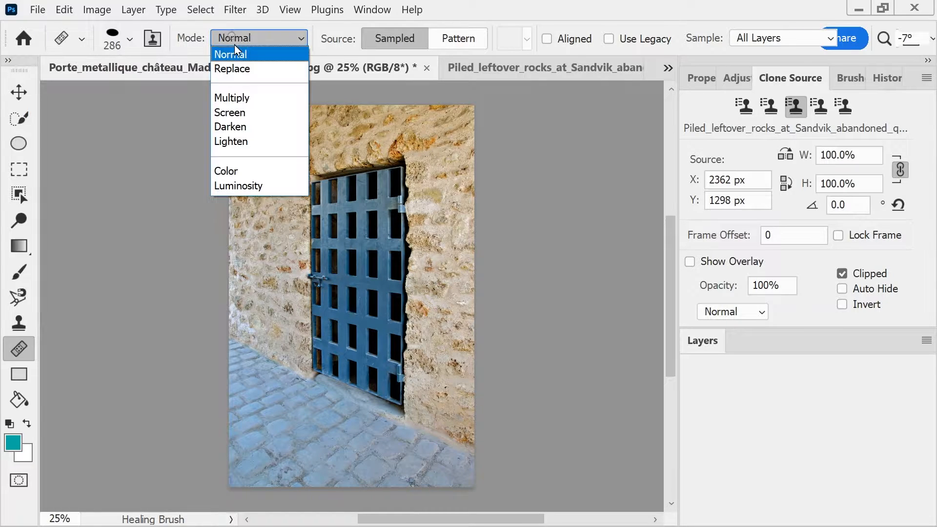
{"action": "left_click", "coordinate": [231, 69]}
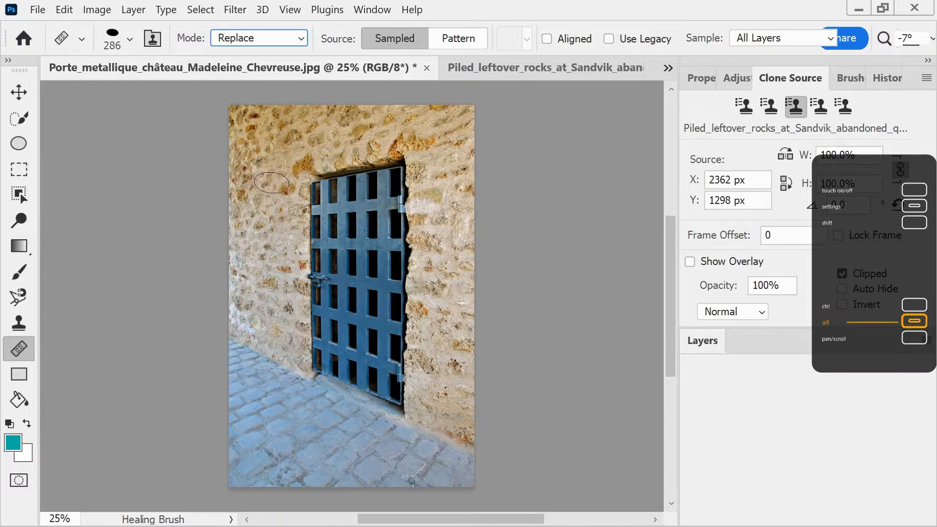
Step: Sample the stone wall beside the door's upper left corner into the fourth clone source
{"action": "left_click", "coordinate": [817, 106]}
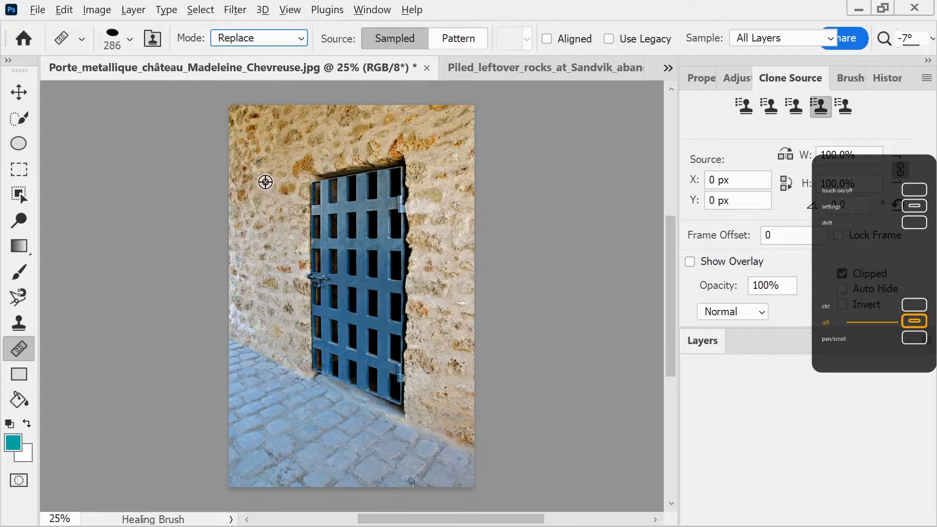
{"action": "left_click", "coordinate": [265, 182]}
{"action": "left_click", "coordinate": [521, 232]}
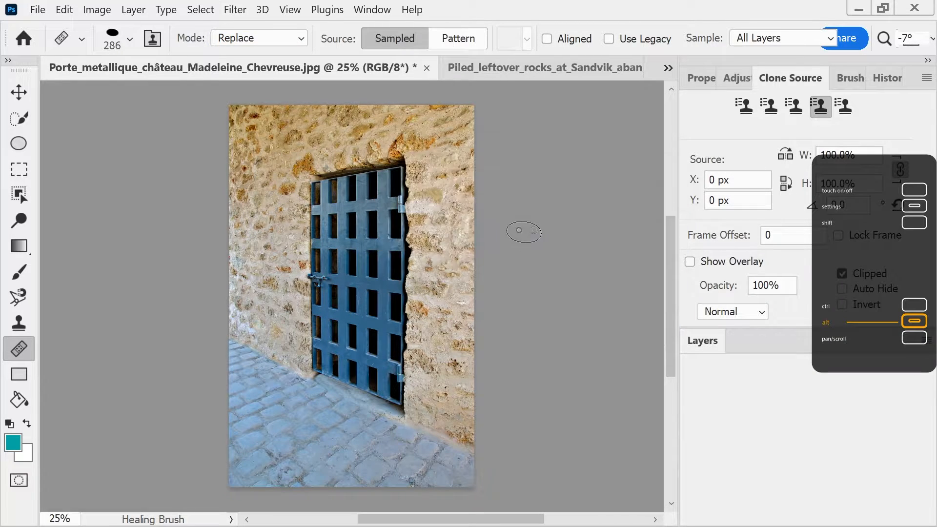
{"action": "left_click", "coordinate": [277, 195], "text": "alt"}
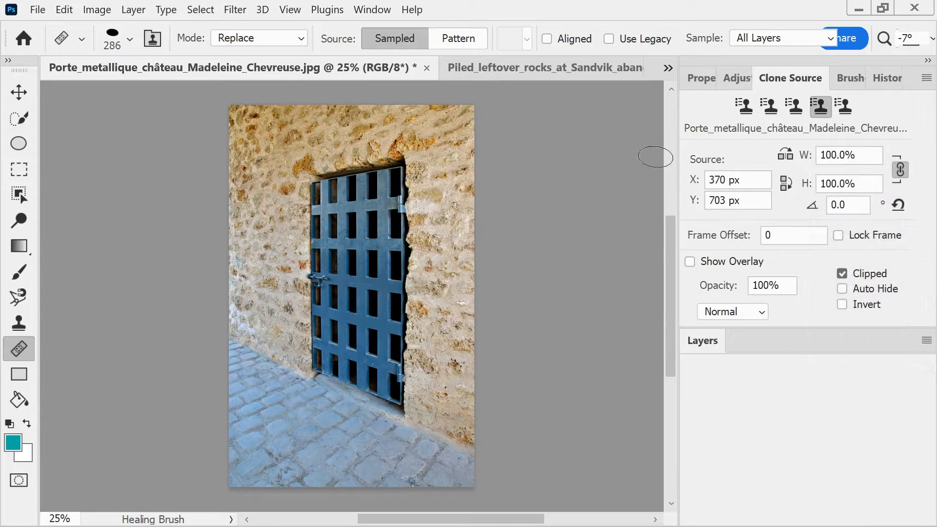
Step: Paint wall texture from the fourth clone source over the door's top edge with Aligned off
{"action": "left_click", "coordinate": [794, 106]}
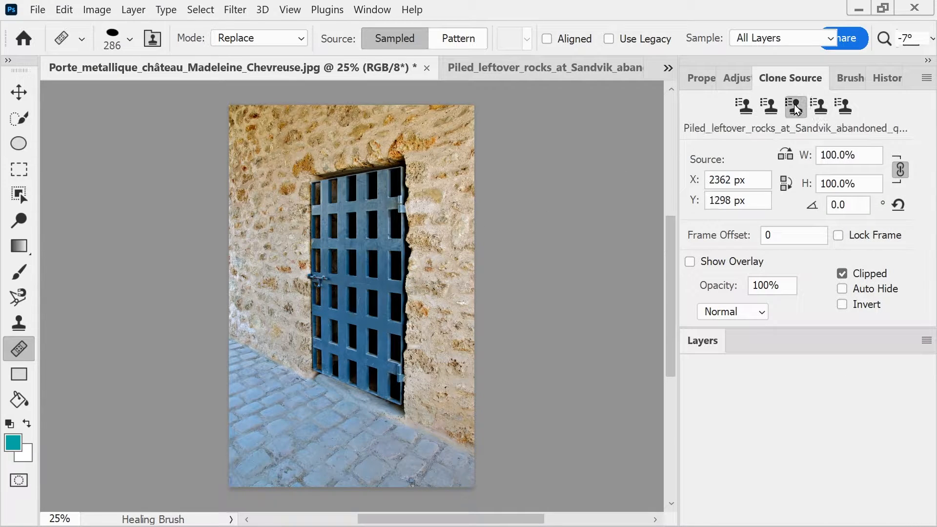
{"action": "left_click", "coordinate": [822, 106]}
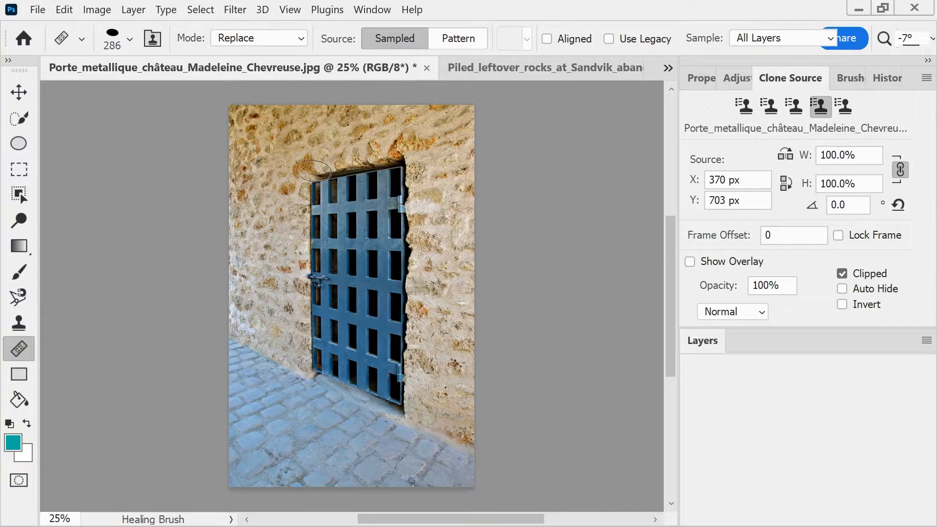
{"action": "mouse_move", "coordinate": [314, 171]}
{"action": "left_mouse_down"}
{"action": "mouse_move", "coordinate": [331, 189]}
{"action": "mouse_move", "coordinate": [325, 185]}
{"action": "mouse_move", "coordinate": [356, 169]}
{"action": "mouse_move", "coordinate": [404, 163]}
{"action": "mouse_move", "coordinate": [344, 179]}
{"action": "left_mouse_up"}
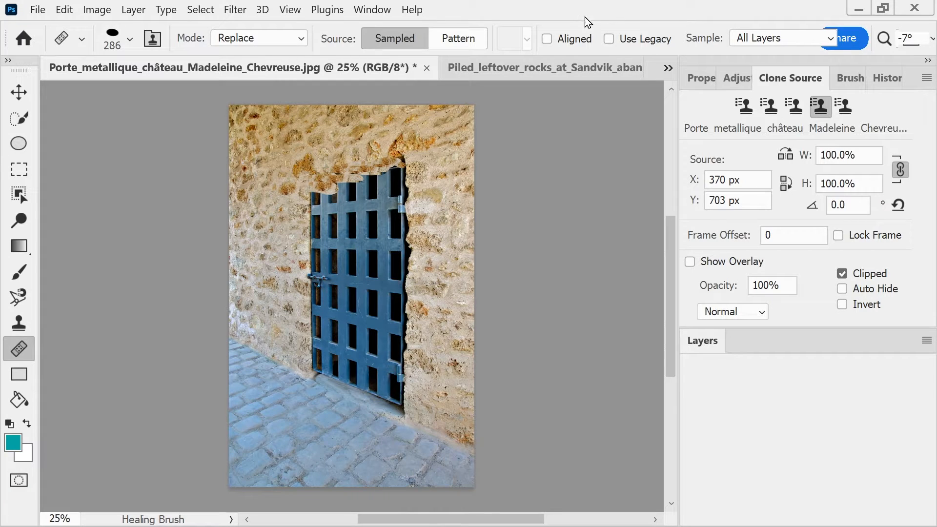
Step: Enable Aligned and paint the sampled wall over the upper right part of the door, undoing the last stroke
{"action": "left_click", "coordinate": [546, 39]}
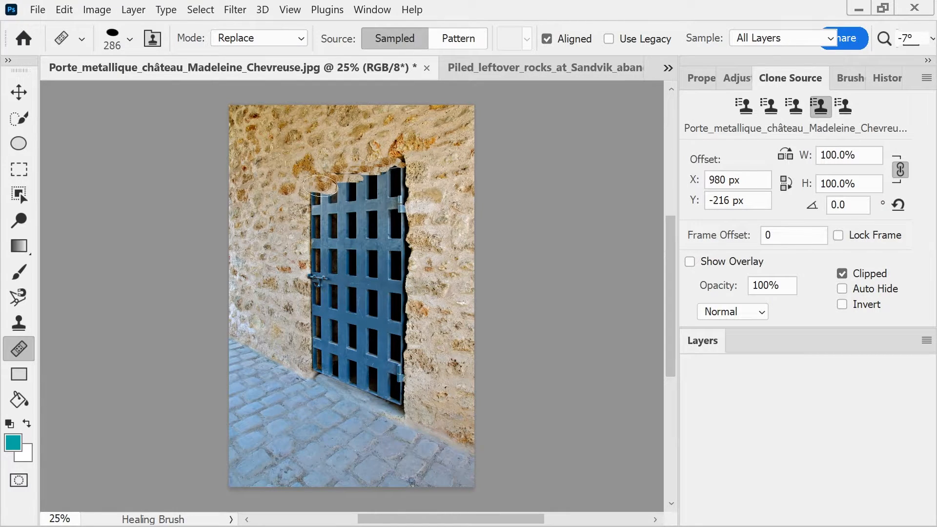
{"action": "left_click_drag", "start_coordinate": [333, 187], "coordinate": [409, 188]}
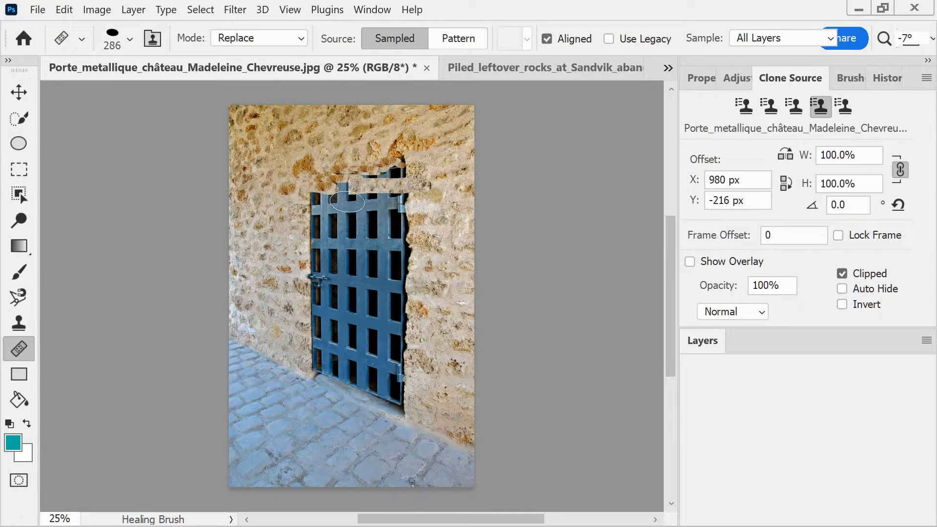
{"action": "left_click_drag", "start_coordinate": [347, 202], "coordinate": [402, 204]}
{"action": "mouse_move", "coordinate": [350, 218]}
{"action": "left_mouse_down"}
{"action": "mouse_move", "coordinate": [413, 220]}
{"action": "mouse_move", "coordinate": [362, 228]}
{"action": "mouse_move", "coordinate": [408, 226]}
{"action": "mouse_move", "coordinate": [375, 234]}
{"action": "mouse_move", "coordinate": [356, 230]}
{"action": "mouse_move", "coordinate": [402, 229]}
{"action": "left_mouse_up"}
{"action": "left_click_drag", "start_coordinate": [345, 174], "coordinate": [400, 168]}
{"action": "left_click_drag", "start_coordinate": [358, 195], "coordinate": [420, 194]}
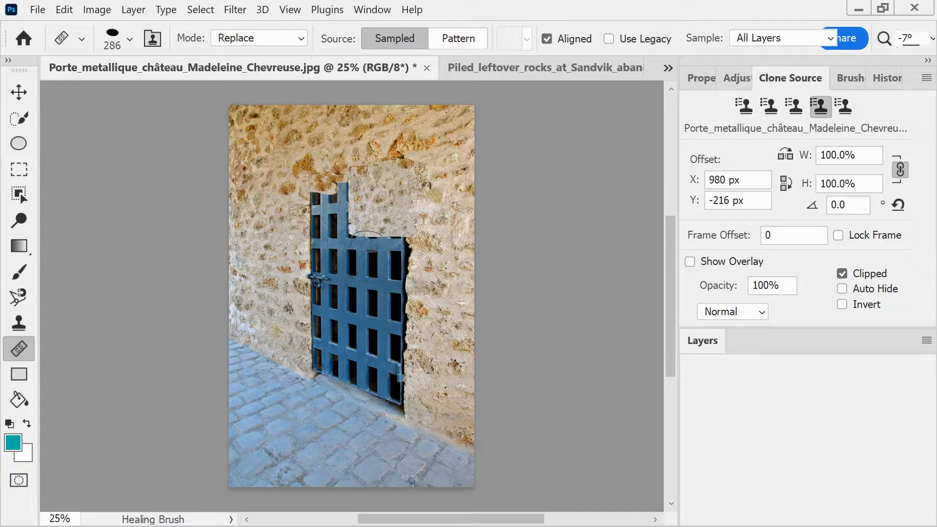
{"action": "mouse_move", "coordinate": [357, 244]}
{"action": "left_mouse_down"}
{"action": "mouse_move", "coordinate": [408, 245]}
{"action": "mouse_move", "coordinate": [351, 244]}
{"action": "mouse_move", "coordinate": [350, 235]}
{"action": "mouse_move", "coordinate": [415, 237]}
{"action": "mouse_move", "coordinate": [351, 251]}
{"action": "mouse_move", "coordinate": [414, 250]}
{"action": "mouse_move", "coordinate": [352, 254]}
{"action": "mouse_move", "coordinate": [413, 258]}
{"action": "left_mouse_up"}
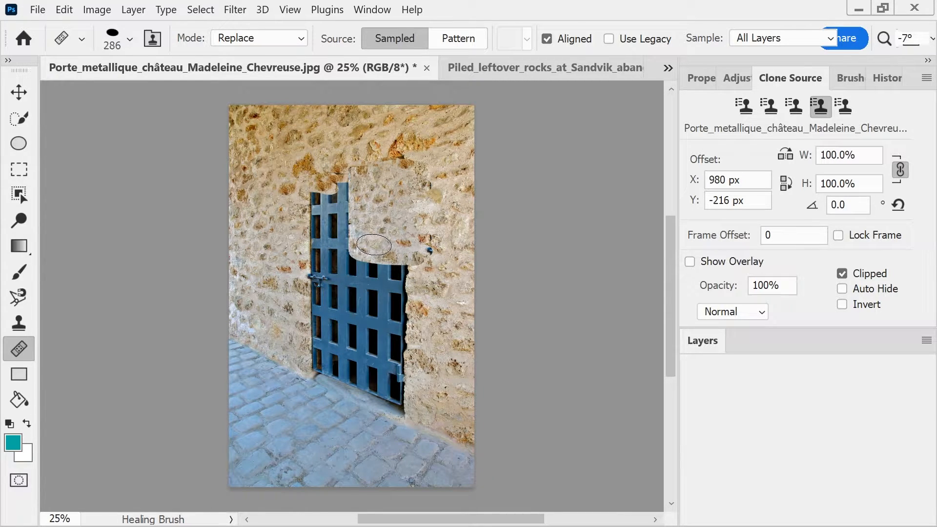
{"action": "key", "text": "ctrl+z"}
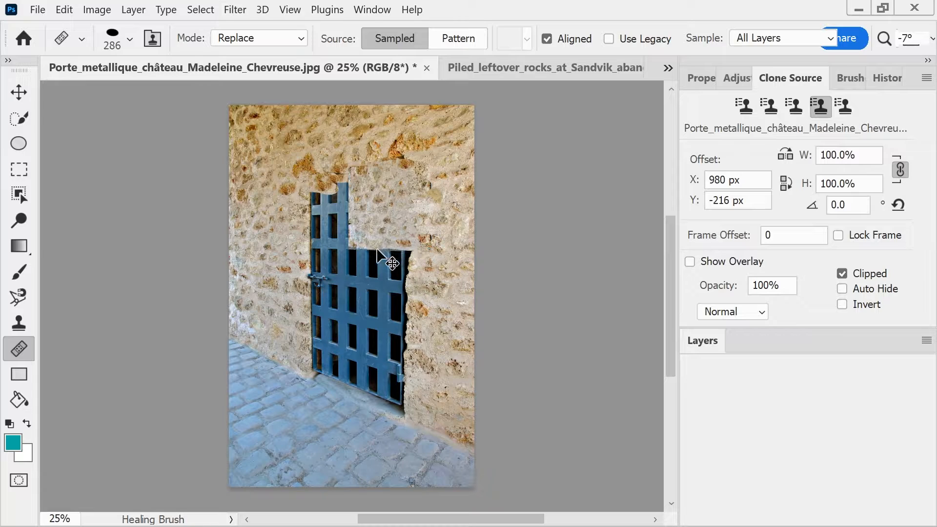
Step: Disable Aligned and cover the remaining upper left part of the door with the sampled wall texture
{"action": "left_click", "coordinate": [548, 39]}
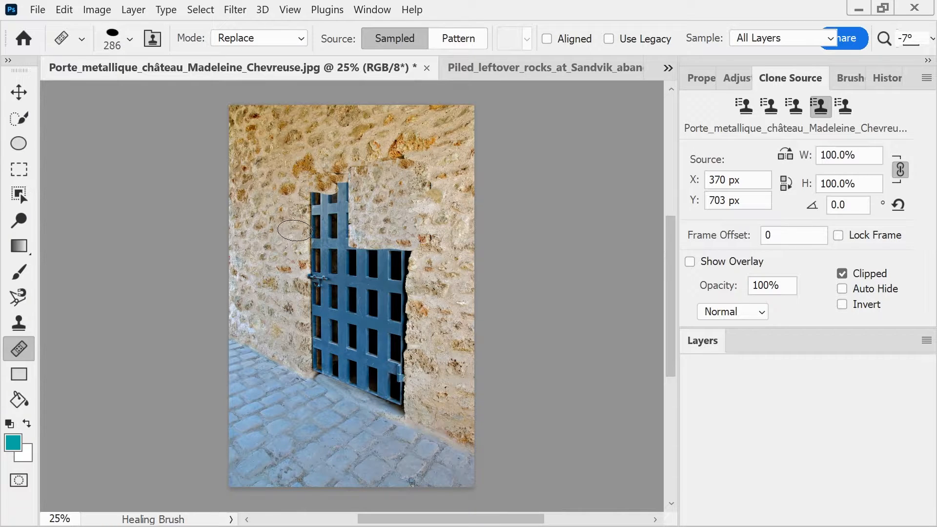
{"action": "mouse_move", "coordinate": [295, 231]}
{"action": "left_mouse_down"}
{"action": "mouse_move", "coordinate": [337, 233]}
{"action": "mouse_move", "coordinate": [305, 227]}
{"action": "mouse_move", "coordinate": [309, 241]}
{"action": "mouse_move", "coordinate": [334, 241]}
{"action": "mouse_move", "coordinate": [305, 218]}
{"action": "mouse_move", "coordinate": [317, 209]}
{"action": "mouse_move", "coordinate": [309, 187]}
{"action": "mouse_move", "coordinate": [326, 195]}
{"action": "mouse_move", "coordinate": [304, 207]}
{"action": "mouse_move", "coordinate": [322, 212]}
{"action": "mouse_move", "coordinate": [325, 228]}
{"action": "mouse_move", "coordinate": [318, 218]}
{"action": "mouse_move", "coordinate": [325, 211]}
{"action": "mouse_move", "coordinate": [315, 216]}
{"action": "mouse_move", "coordinate": [330, 224]}
{"action": "mouse_move", "coordinate": [319, 218]}
{"action": "mouse_move", "coordinate": [340, 195]}
{"action": "left_mouse_up"}
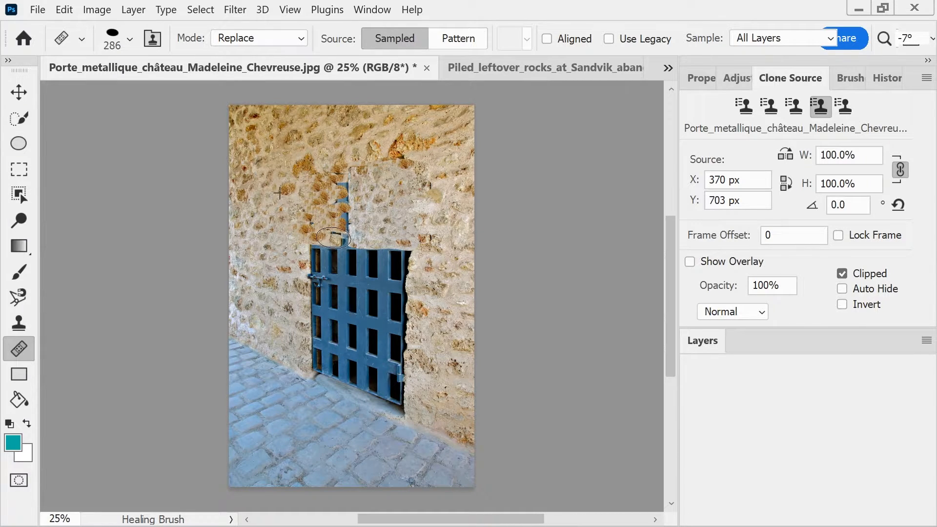
{"action": "left_click_drag", "start_coordinate": [333, 238], "coordinate": [337, 242]}
{"action": "left_click_drag", "start_coordinate": [330, 187], "coordinate": [335, 213]}
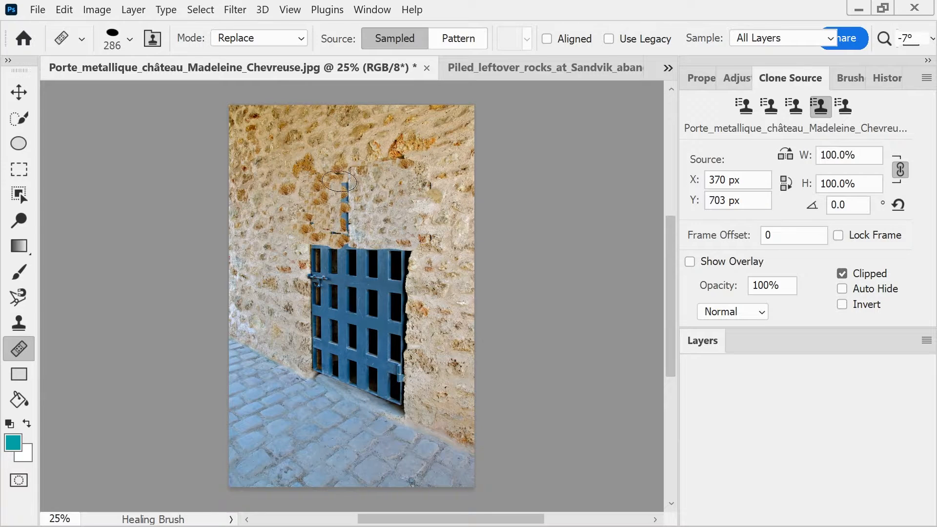
{"action": "left_click_drag", "start_coordinate": [339, 181], "coordinate": [342, 221]}
{"action": "left_click_drag", "start_coordinate": [346, 173], "coordinate": [349, 238]}
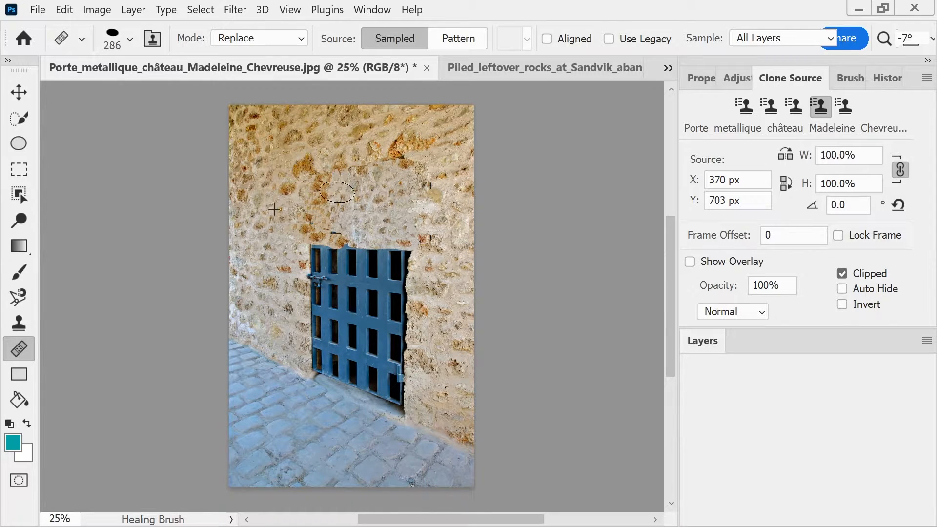
Step: Paint over the repeated orange patches above the door's left side with the sampled wall texture
{"action": "mouse_move", "coordinate": [337, 180]}
{"action": "left_mouse_down"}
{"action": "mouse_move", "coordinate": [346, 238]}
{"action": "mouse_move", "coordinate": [336, 229]}
{"action": "left_mouse_up"}
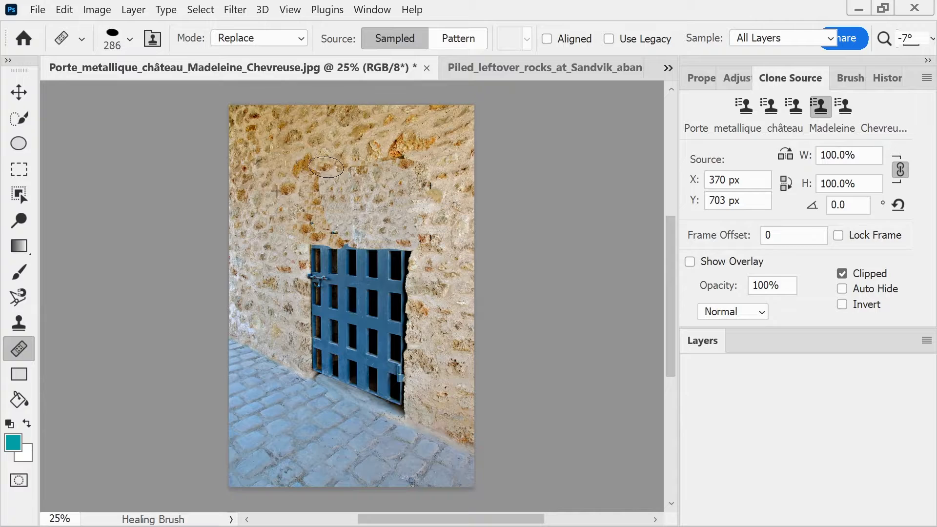
{"action": "mouse_move", "coordinate": [311, 178]}
{"action": "left_mouse_down"}
{"action": "mouse_move", "coordinate": [313, 215]}
{"action": "mouse_move", "coordinate": [308, 190]}
{"action": "mouse_move", "coordinate": [330, 224]}
{"action": "mouse_move", "coordinate": [326, 184]}
{"action": "mouse_move", "coordinate": [304, 161]}
{"action": "left_mouse_up"}
{"action": "left_click", "coordinate": [315, 178]}
{"action": "left_click_drag", "start_coordinate": [307, 197], "coordinate": [322, 211]}
{"action": "mouse_move", "coordinate": [316, 218]}
{"action": "left_mouse_down"}
{"action": "mouse_move", "coordinate": [338, 230]}
{"action": "mouse_move", "coordinate": [309, 243]}
{"action": "mouse_move", "coordinate": [318, 231]}
{"action": "left_mouse_up"}
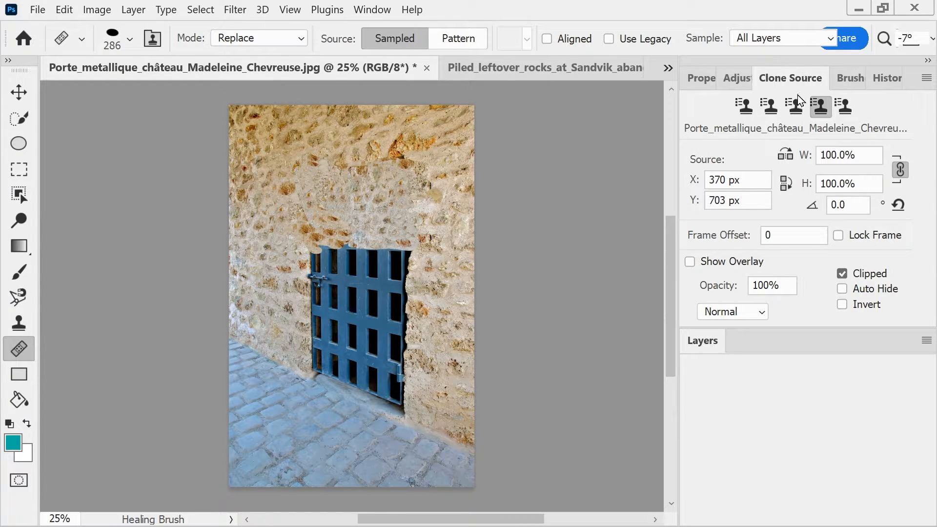
Step: Activate the third clone source, holding the rock image sample, and set the brush size to 439 px
{"action": "left_click", "coordinate": [796, 109]}
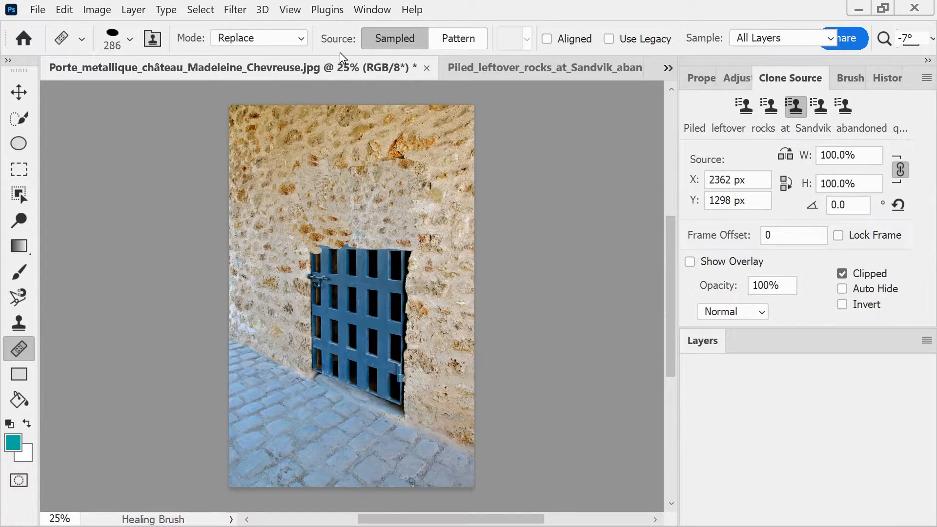
{"action": "left_click", "coordinate": [130, 39]}
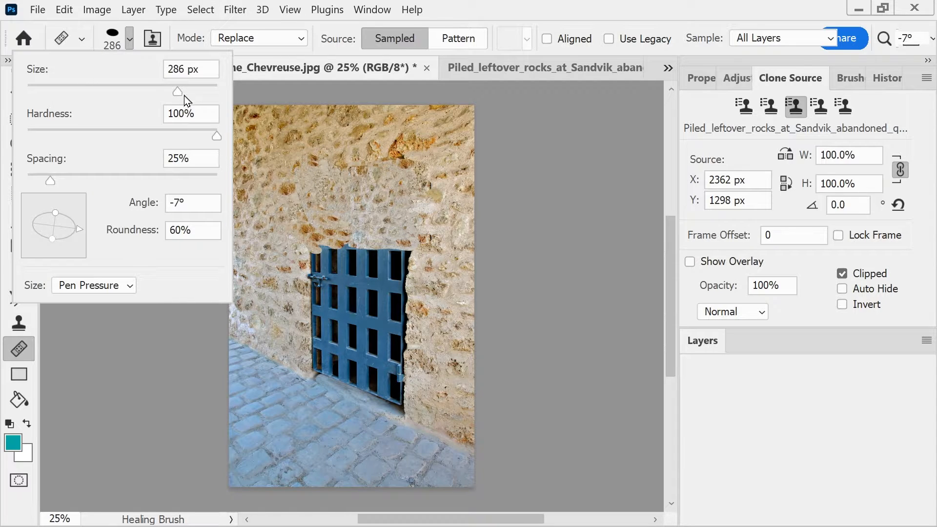
{"action": "left_click_drag", "start_coordinate": [187, 92], "coordinate": [193, 94]}
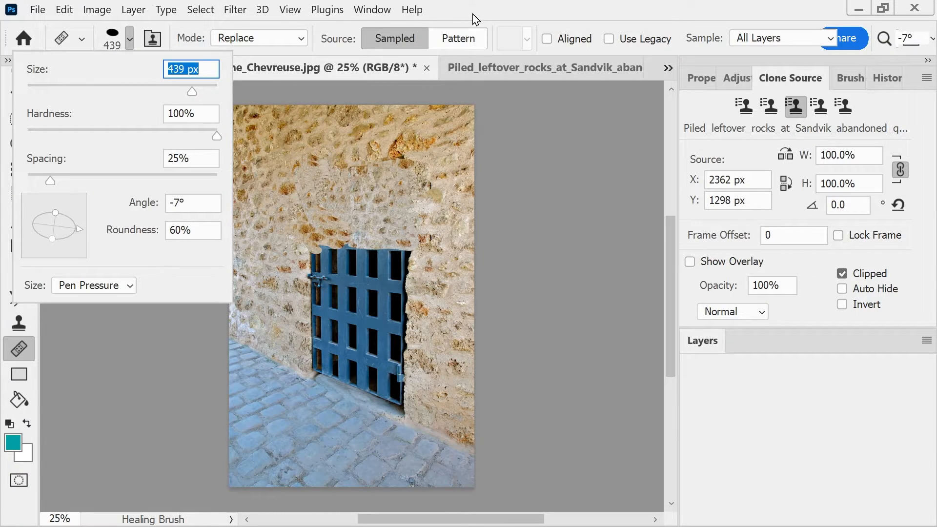
{"action": "key", "text": "Return"}
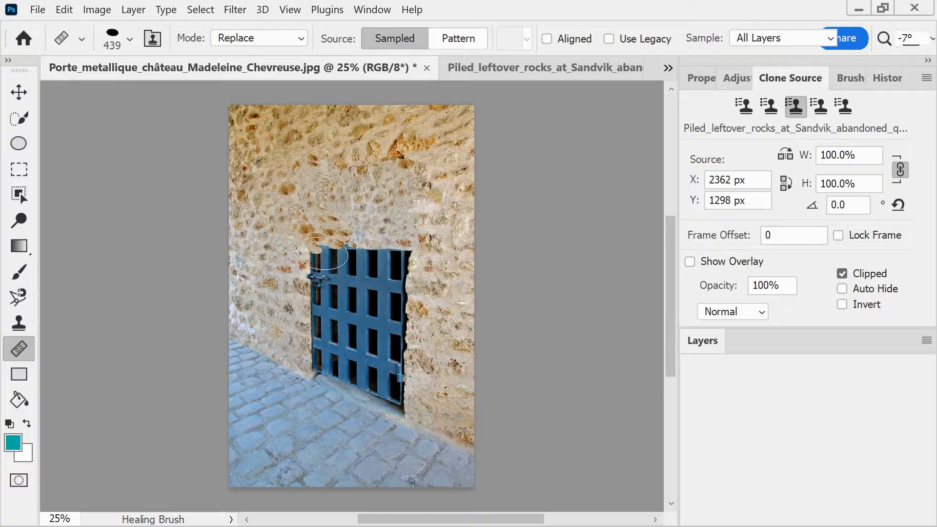
Step: Try painting the sampled rock texture over the wall above the door
{"action": "left_click_drag", "start_coordinate": [300, 197], "coordinate": [331, 209]}
{"action": "mouse_move", "coordinate": [305, 171]}
{"action": "left_mouse_down"}
{"action": "mouse_move", "coordinate": [369, 201]}
{"action": "mouse_move", "coordinate": [388, 226]}
{"action": "mouse_move", "coordinate": [323, 196]}
{"action": "mouse_move", "coordinate": [337, 226]}
{"action": "mouse_move", "coordinate": [359, 228]}
{"action": "mouse_move", "coordinate": [331, 155]}
{"action": "mouse_move", "coordinate": [403, 187]}
{"action": "mouse_move", "coordinate": [372, 153]}
{"action": "mouse_move", "coordinate": [398, 164]}
{"action": "mouse_move", "coordinate": [397, 151]}
{"action": "mouse_move", "coordinate": [420, 154]}
{"action": "mouse_move", "coordinate": [404, 128]}
{"action": "mouse_move", "coordinate": [429, 133]}
{"action": "mouse_move", "coordinate": [340, 140]}
{"action": "mouse_move", "coordinate": [279, 170]}
{"action": "mouse_move", "coordinate": [254, 158]}
{"action": "mouse_move", "coordinate": [282, 122]}
{"action": "mouse_move", "coordinate": [303, 120]}
{"action": "mouse_move", "coordinate": [293, 115]}
{"action": "mouse_move", "coordinate": [339, 118]}
{"action": "mouse_move", "coordinate": [346, 107]}
{"action": "mouse_move", "coordinate": [431, 126]}
{"action": "mouse_move", "coordinate": [413, 163]}
{"action": "mouse_move", "coordinate": [381, 182]}
{"action": "mouse_move", "coordinate": [350, 171]}
{"action": "mouse_move", "coordinate": [325, 146]}
{"action": "mouse_move", "coordinate": [334, 168]}
{"action": "left_mouse_up"}
Step: Set the Healing Brush size to 98 px
{"action": "left_click", "coordinate": [129, 40]}
{"action": "left_click_drag", "start_coordinate": [191, 92], "coordinate": [122, 91]}
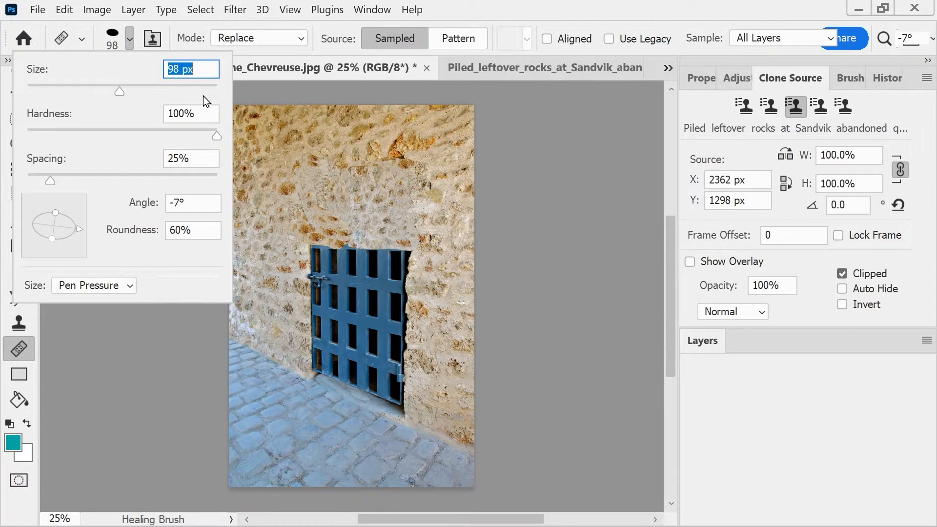
{"action": "left_click", "coordinate": [444, 8]}
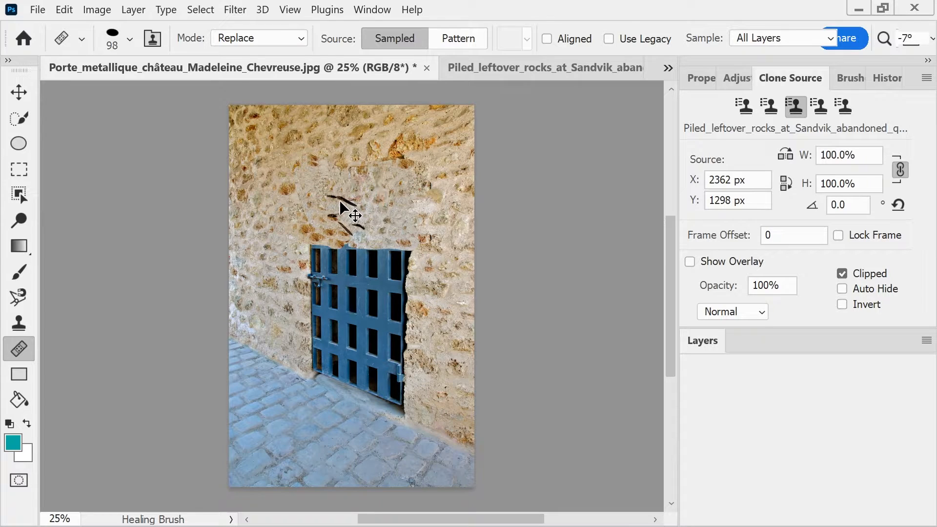
Step: Undo the thin dark rock strokes painted on the wall above the door
{"action": "key", "text": "ctrl+z"}
{"action": "key", "text": "ctrl+z"}
{"action": "key", "text": "ctrl+z"}
{"action": "key", "text": "ctrl+z"}
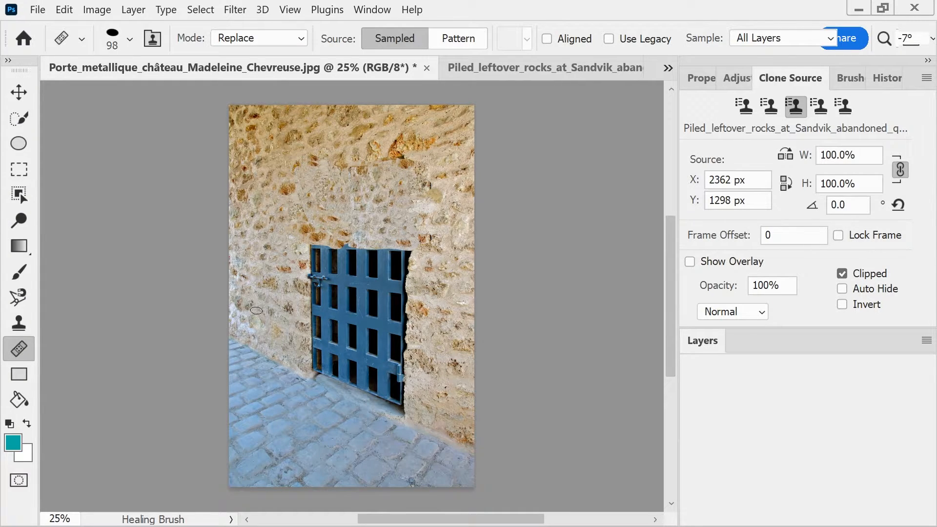
Step: Set the Healing Brush size to 421 px
{"action": "left_click", "coordinate": [130, 40]}
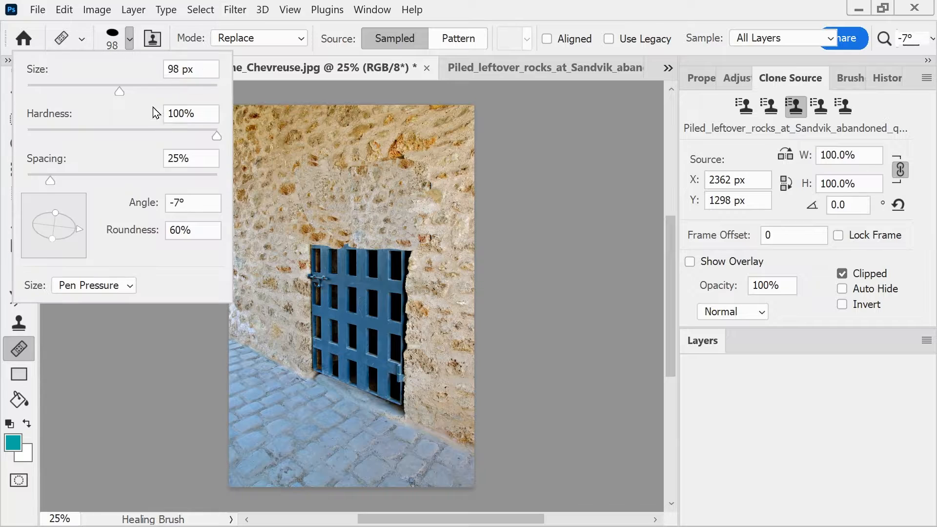
{"action": "left_click_drag", "start_coordinate": [148, 84], "coordinate": [152, 83]}
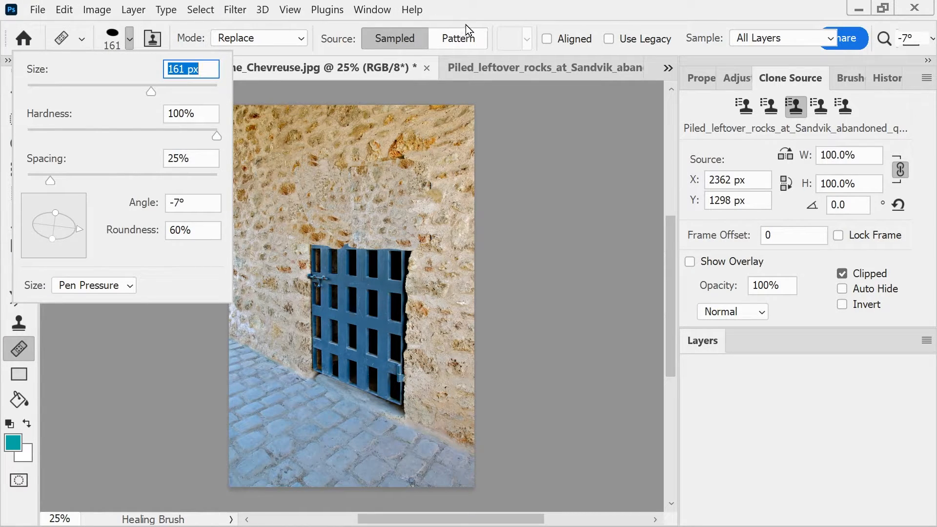
{"action": "key", "text": "Return"}
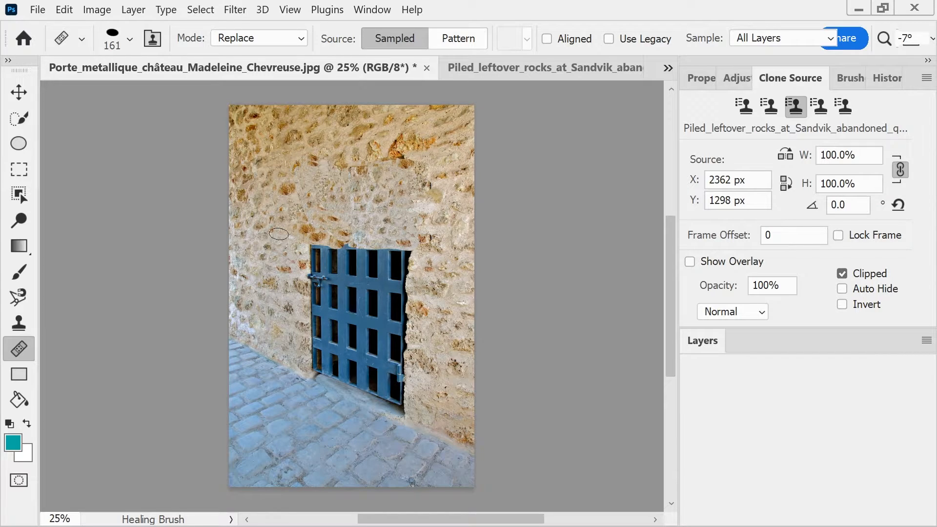
{"action": "left_click", "coordinate": [130, 40]}
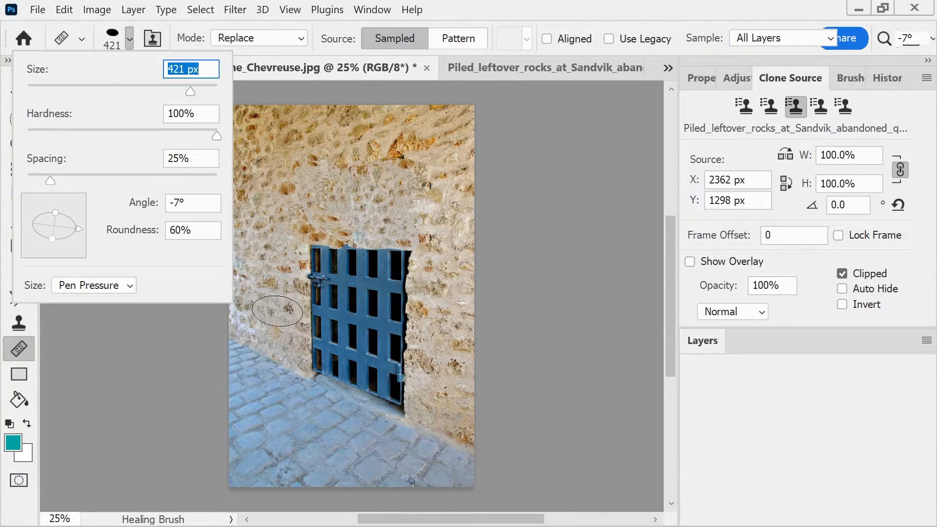
{"action": "key", "text": "Return"}
Step: Try covering the door's upper-left corner with texture sampled from the lower wall left of the door, and undo the last stroke
{"action": "left_click", "coordinate": [275, 313], "text": "alt"}
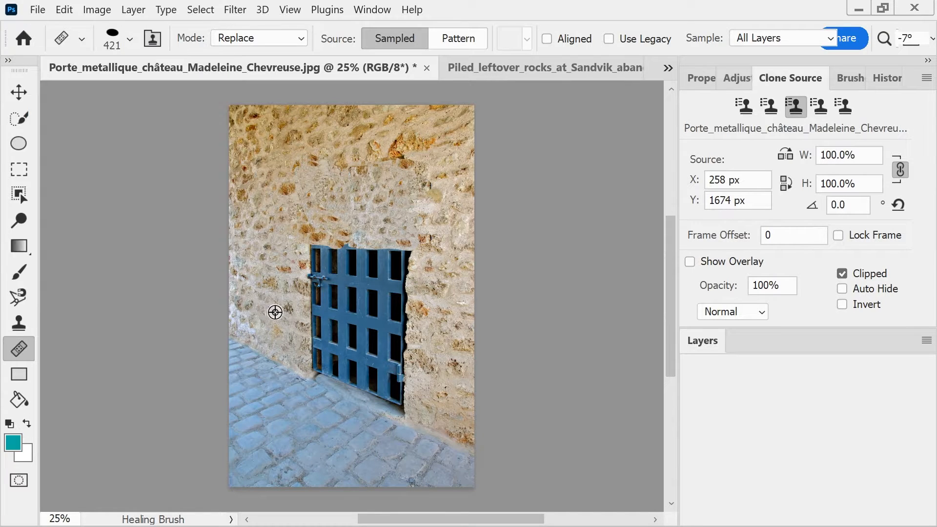
{"action": "mouse_move", "coordinate": [296, 267]}
{"action": "left_mouse_down"}
{"action": "mouse_move", "coordinate": [325, 252]}
{"action": "mouse_move", "coordinate": [310, 273]}
{"action": "mouse_move", "coordinate": [332, 273]}
{"action": "mouse_move", "coordinate": [300, 266]}
{"action": "mouse_move", "coordinate": [323, 271]}
{"action": "mouse_move", "coordinate": [311, 297]}
{"action": "left_mouse_up"}
{"action": "mouse_move", "coordinate": [311, 254]}
{"action": "left_mouse_down"}
{"action": "mouse_move", "coordinate": [378, 257]}
{"action": "mouse_move", "coordinate": [419, 264]}
{"action": "left_mouse_up"}
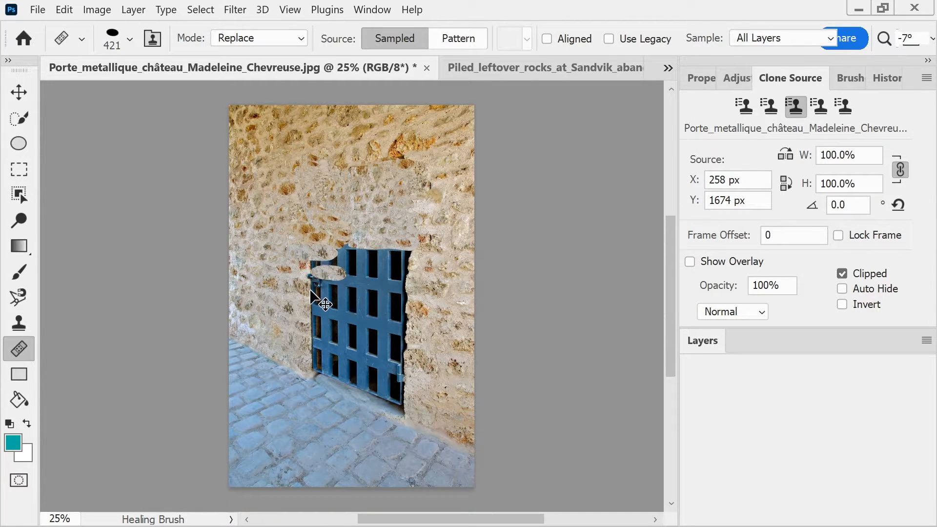
{"action": "key", "text": "ctrl+z"}
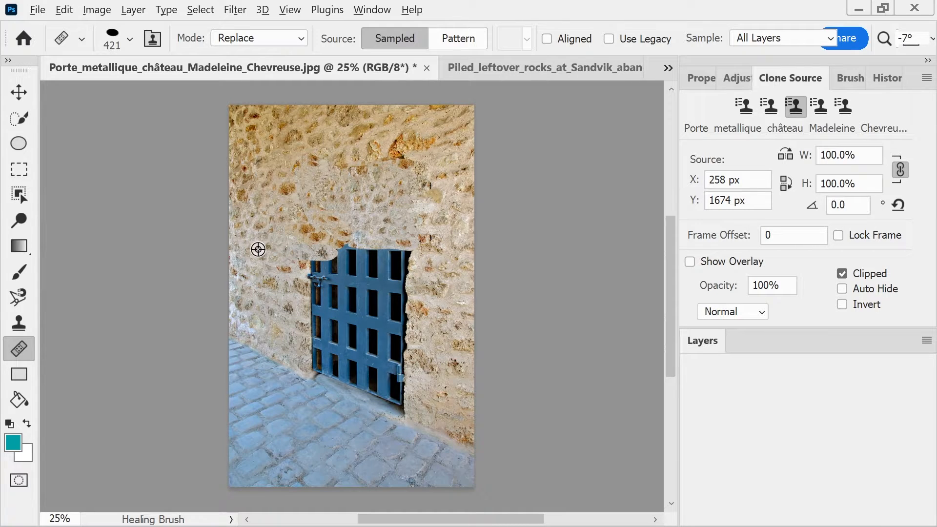
Step: Cover the left half of the door with texture sampled from the wall at X 115 px, Y 1195 px
{"action": "left_click_drag", "start_coordinate": [302, 258], "coordinate": [337, 257]}
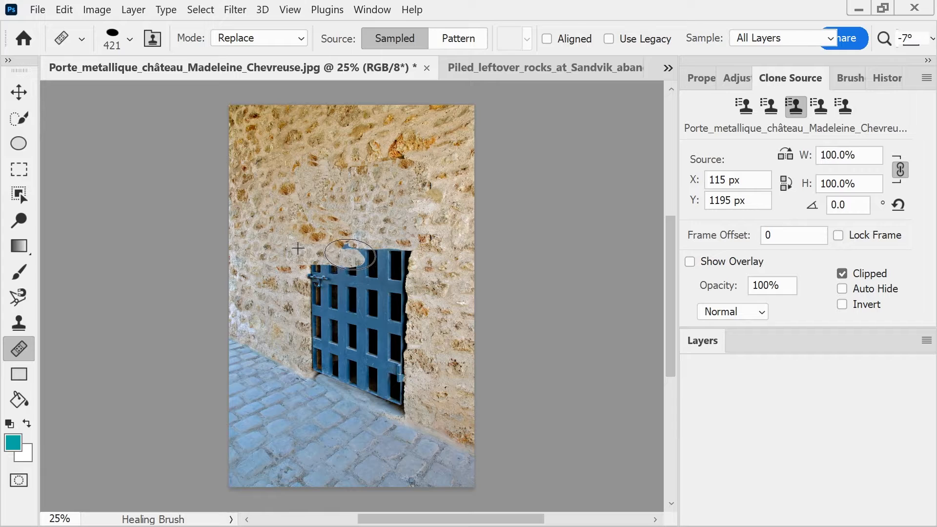
{"action": "mouse_move", "coordinate": [295, 284]}
{"action": "left_mouse_down"}
{"action": "mouse_move", "coordinate": [347, 279]}
{"action": "mouse_move", "coordinate": [320, 268]}
{"action": "left_mouse_up"}
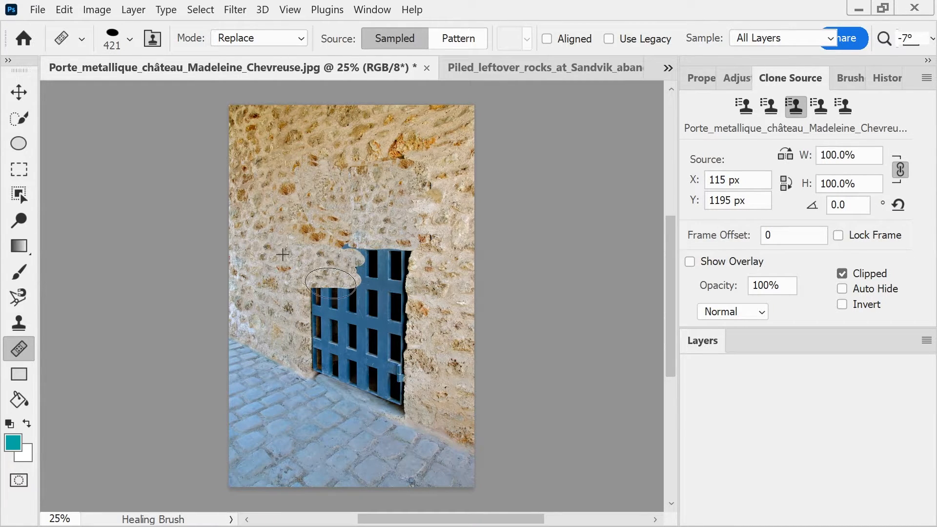
{"action": "mouse_move", "coordinate": [291, 296]}
{"action": "left_mouse_down"}
{"action": "mouse_move", "coordinate": [349, 299]}
{"action": "mouse_move", "coordinate": [314, 319]}
{"action": "mouse_move", "coordinate": [349, 321]}
{"action": "left_mouse_up"}
{"action": "mouse_move", "coordinate": [309, 297]}
{"action": "left_mouse_down"}
{"action": "mouse_move", "coordinate": [341, 298]}
{"action": "mouse_move", "coordinate": [294, 306]}
{"action": "mouse_move", "coordinate": [344, 302]}
{"action": "mouse_move", "coordinate": [299, 279]}
{"action": "mouse_move", "coordinate": [309, 289]}
{"action": "mouse_move", "coordinate": [340, 288]}
{"action": "left_mouse_up"}
{"action": "mouse_move", "coordinate": [296, 333]}
{"action": "left_mouse_down"}
{"action": "mouse_move", "coordinate": [342, 332]}
{"action": "mouse_move", "coordinate": [294, 350]}
{"action": "mouse_move", "coordinate": [339, 345]}
{"action": "mouse_move", "coordinate": [304, 357]}
{"action": "mouse_move", "coordinate": [336, 363]}
{"action": "mouse_move", "coordinate": [312, 363]}
{"action": "mouse_move", "coordinate": [338, 372]}
{"action": "left_mouse_up"}
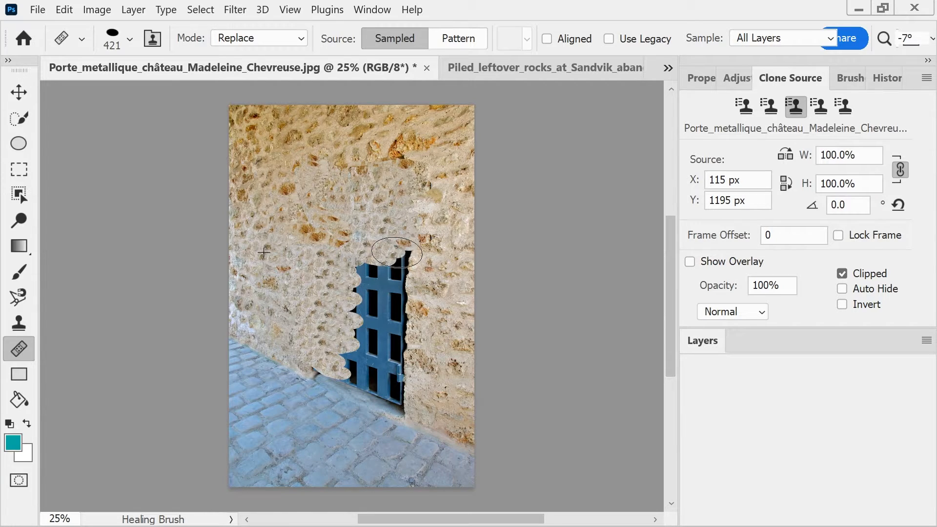
Step: Paint the sampled wall texture over the right half of the door down to the edge of the pavement
{"action": "left_click_drag", "start_coordinate": [355, 268], "coordinate": [407, 258]}
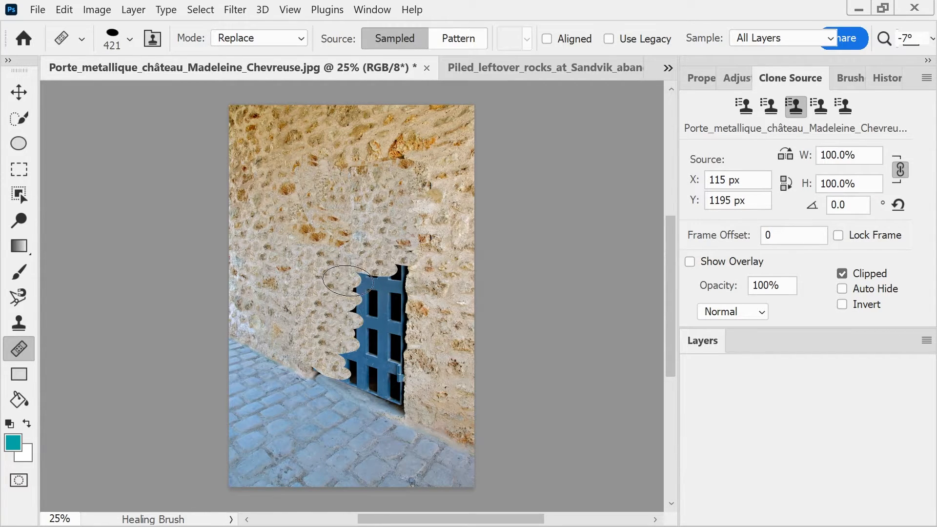
{"action": "mouse_move", "coordinate": [348, 281]}
{"action": "left_mouse_down"}
{"action": "mouse_move", "coordinate": [386, 279]}
{"action": "mouse_move", "coordinate": [354, 287]}
{"action": "mouse_move", "coordinate": [389, 289]}
{"action": "mouse_move", "coordinate": [401, 272]}
{"action": "left_mouse_up"}
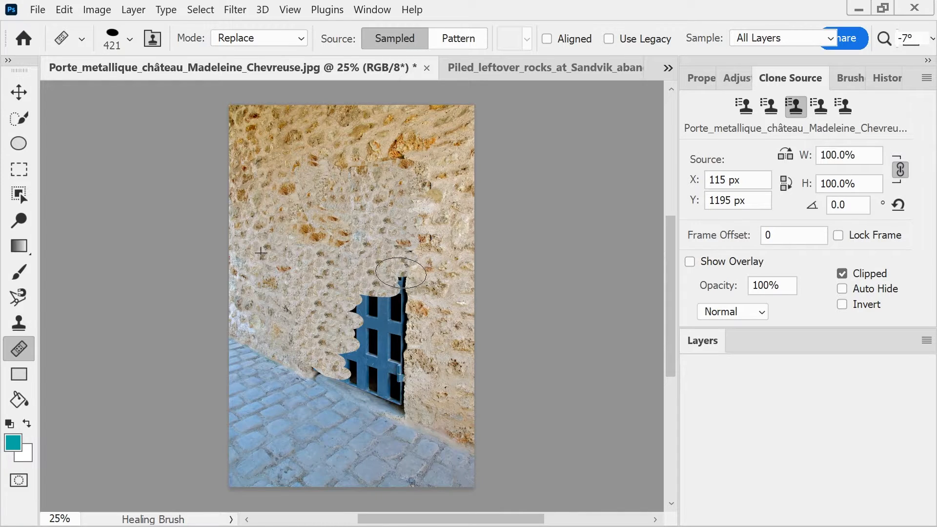
{"action": "mouse_move", "coordinate": [340, 292]}
{"action": "left_mouse_down"}
{"action": "mouse_move", "coordinate": [372, 295]}
{"action": "mouse_move", "coordinate": [353, 294]}
{"action": "mouse_move", "coordinate": [349, 305]}
{"action": "mouse_move", "coordinate": [381, 305]}
{"action": "mouse_move", "coordinate": [392, 277]}
{"action": "mouse_move", "coordinate": [386, 298]}
{"action": "left_mouse_up"}
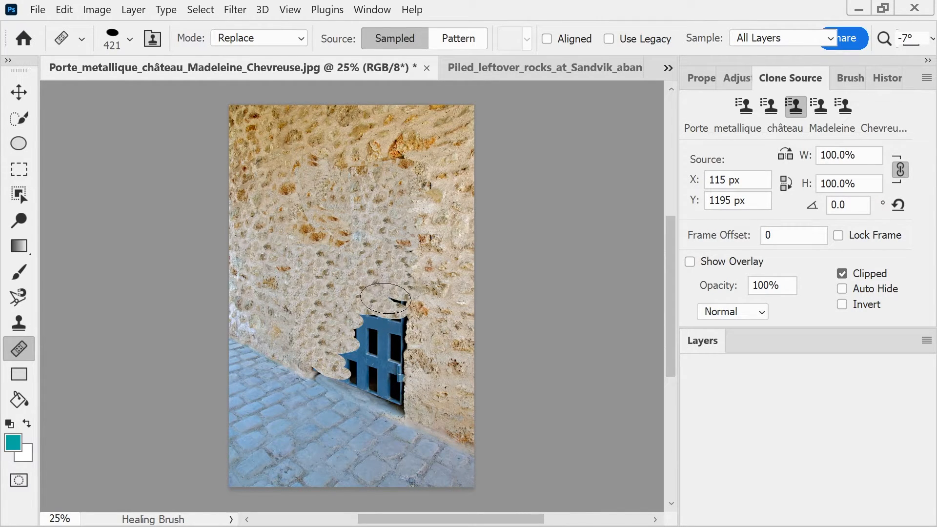
{"action": "mouse_move", "coordinate": [346, 326]}
{"action": "left_mouse_down"}
{"action": "mouse_move", "coordinate": [374, 323]}
{"action": "mouse_move", "coordinate": [367, 315]}
{"action": "mouse_move", "coordinate": [400, 322]}
{"action": "mouse_move", "coordinate": [349, 337]}
{"action": "mouse_move", "coordinate": [347, 328]}
{"action": "mouse_move", "coordinate": [371, 329]}
{"action": "mouse_move", "coordinate": [364, 342]}
{"action": "mouse_move", "coordinate": [405, 331]}
{"action": "mouse_move", "coordinate": [339, 341]}
{"action": "mouse_move", "coordinate": [366, 344]}
{"action": "left_mouse_up"}
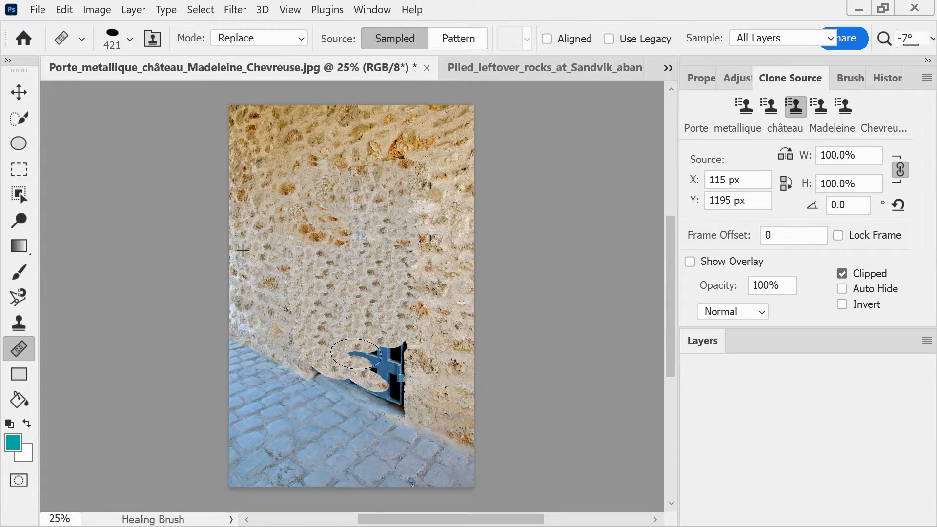
{"action": "mouse_move", "coordinate": [378, 335]}
{"action": "left_mouse_down"}
{"action": "mouse_move", "coordinate": [361, 372]}
{"action": "mouse_move", "coordinate": [376, 380]}
{"action": "mouse_move", "coordinate": [364, 355]}
{"action": "mouse_move", "coordinate": [388, 369]}
{"action": "mouse_move", "coordinate": [357, 358]}
{"action": "mouse_move", "coordinate": [394, 374]}
{"action": "left_mouse_up"}
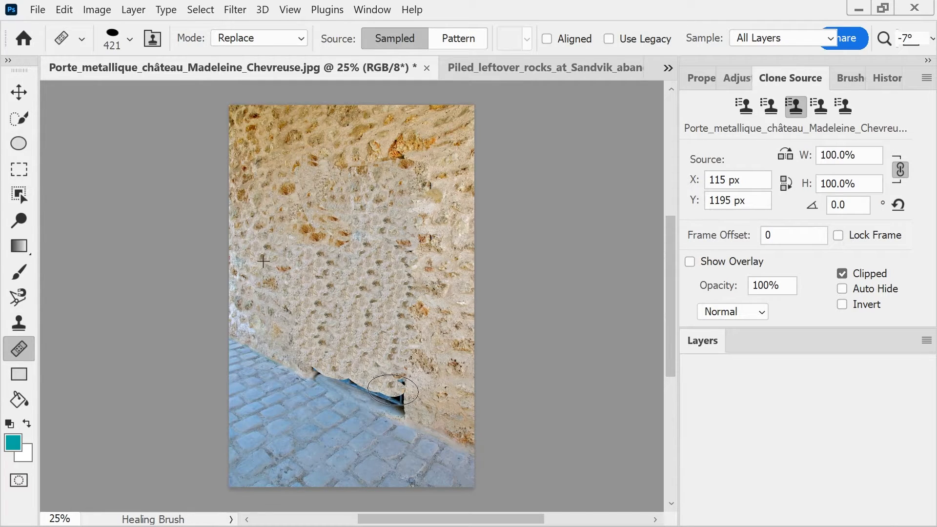
{"action": "left_click_drag", "start_coordinate": [384, 388], "coordinate": [393, 394]}
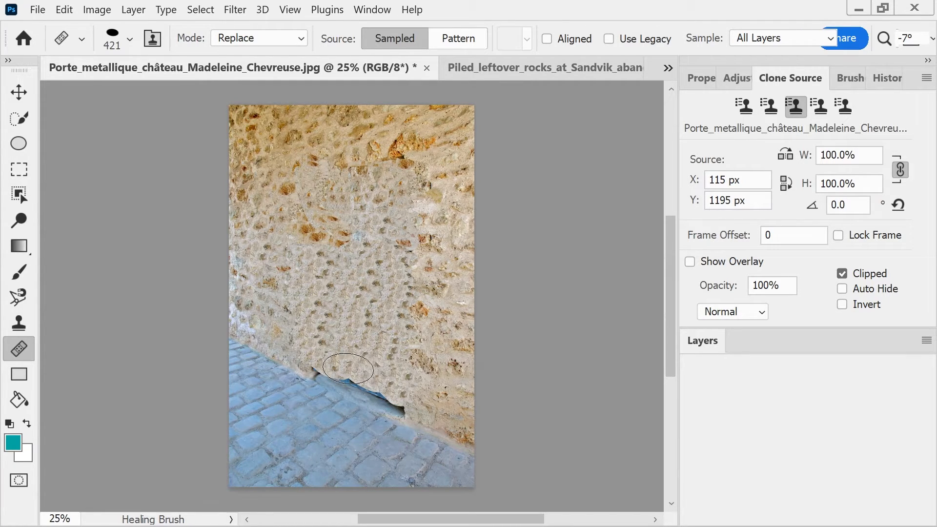
{"action": "left_click_drag", "start_coordinate": [387, 401], "coordinate": [410, 414]}
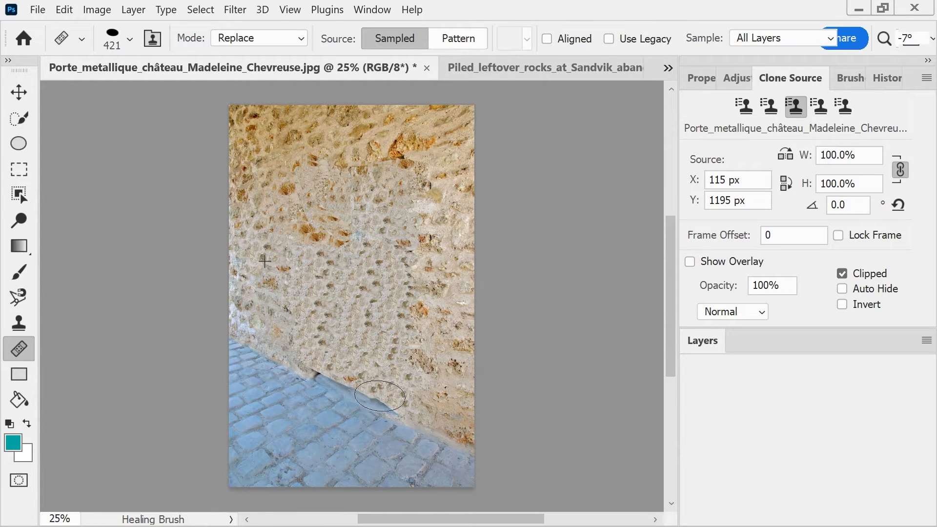
Step: Enlarge the Healing Brush size to 2162 px
{"action": "left_click", "coordinate": [130, 39]}
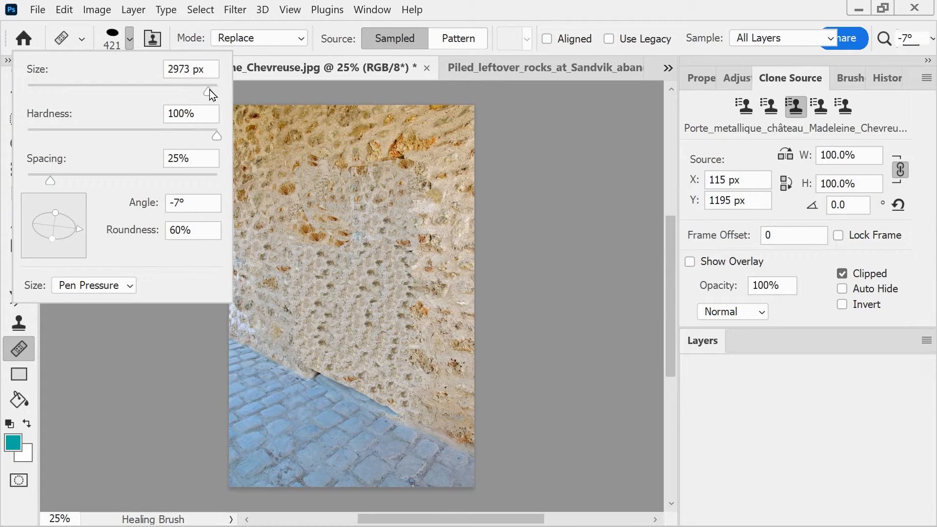
{"action": "left_click_drag", "start_coordinate": [210, 90], "coordinate": [204, 91]}
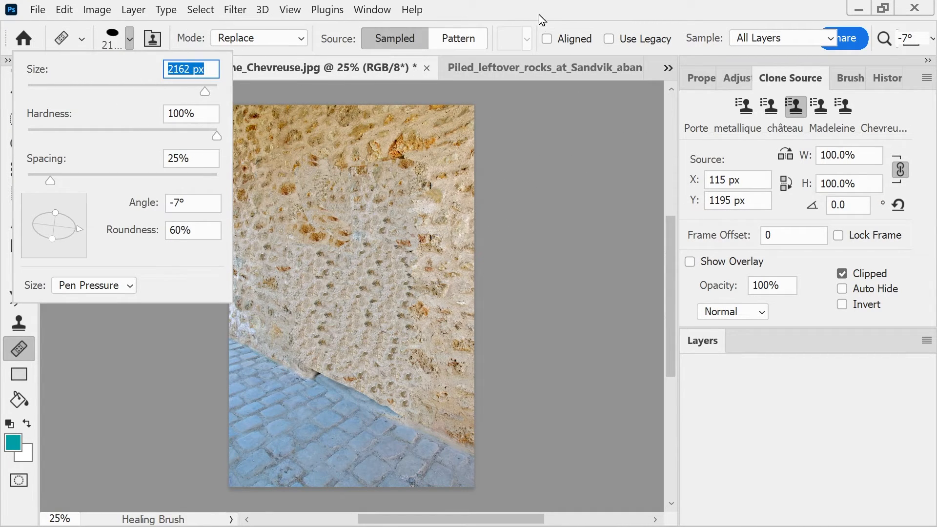
{"action": "left_click", "coordinate": [509, 5]}
Step: Stamp the sampled light wall texture in large overlapping patches across the middle and upper parts of the wall
{"action": "left_click_drag", "start_coordinate": [351, 246], "coordinate": [355, 247]}
{"action": "left_click", "coordinate": [332, 235]}
{"action": "left_click", "coordinate": [296, 213]}
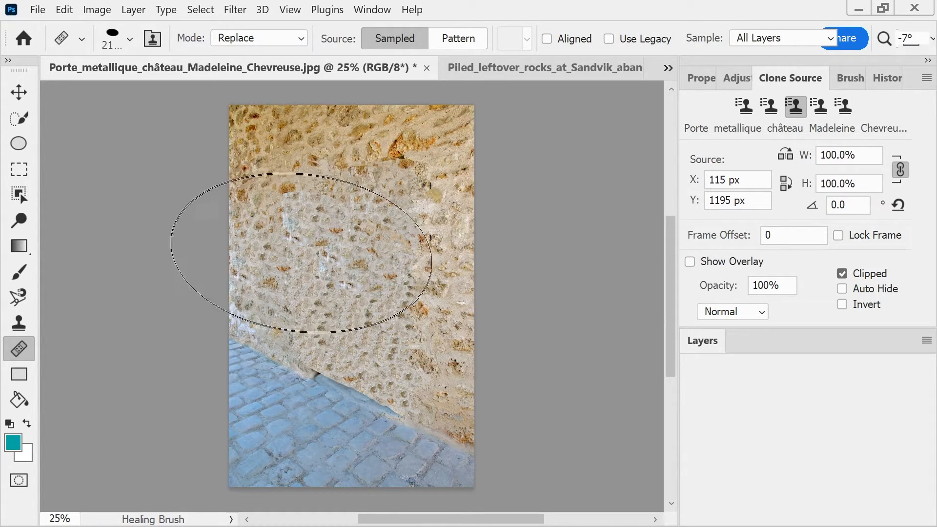
{"action": "left_click", "coordinate": [319, 265]}
{"action": "left_click", "coordinate": [315, 286]}
{"action": "left_click", "coordinate": [312, 305]}
{"action": "left_click_drag", "start_coordinate": [331, 322], "coordinate": [342, 325]}
{"action": "left_click", "coordinate": [373, 316]}
{"action": "mouse_move", "coordinate": [385, 225]}
{"action": "left_mouse_down"}
{"action": "mouse_move", "coordinate": [394, 225]}
{"action": "mouse_move", "coordinate": [395, 195]}
{"action": "left_mouse_up"}
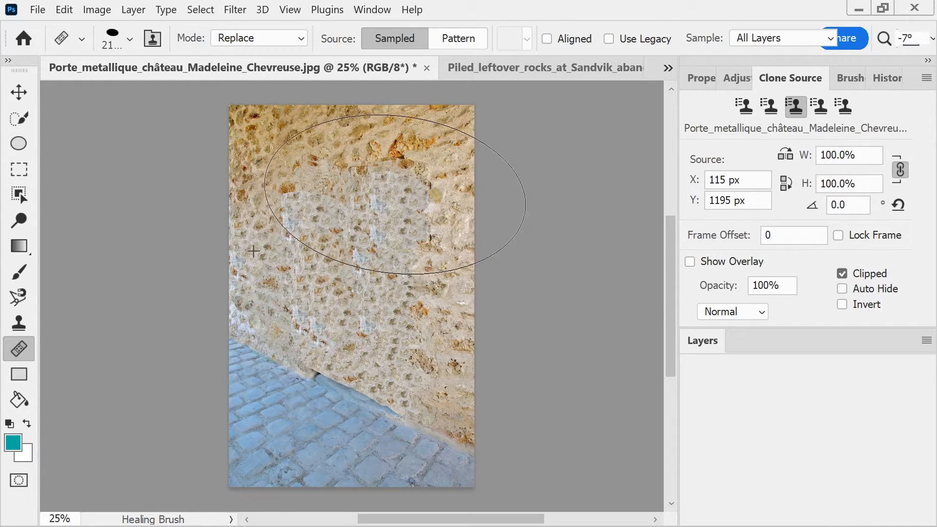
{"action": "left_click", "coordinate": [407, 205]}
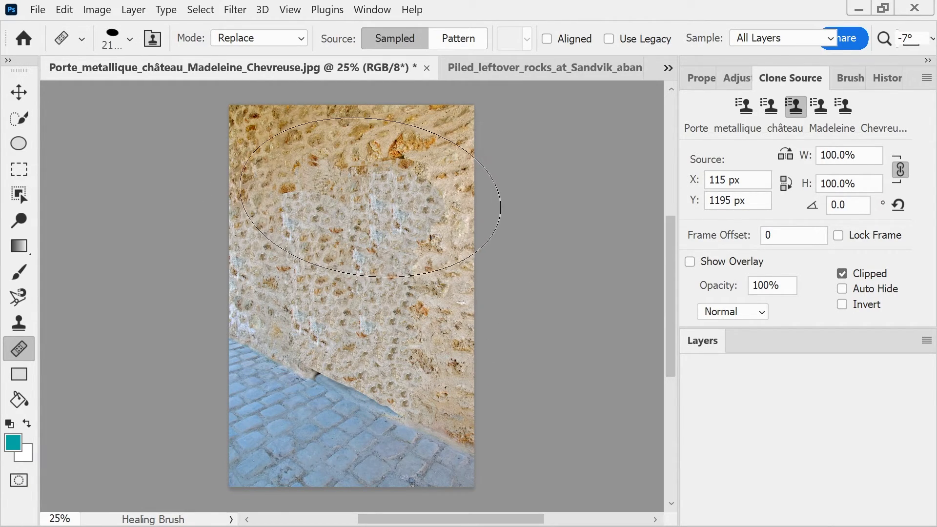
{"action": "left_click", "coordinate": [373, 203]}
{"action": "left_click_drag", "start_coordinate": [348, 238], "coordinate": [332, 256]}
{"action": "left_click", "coordinate": [360, 208]}
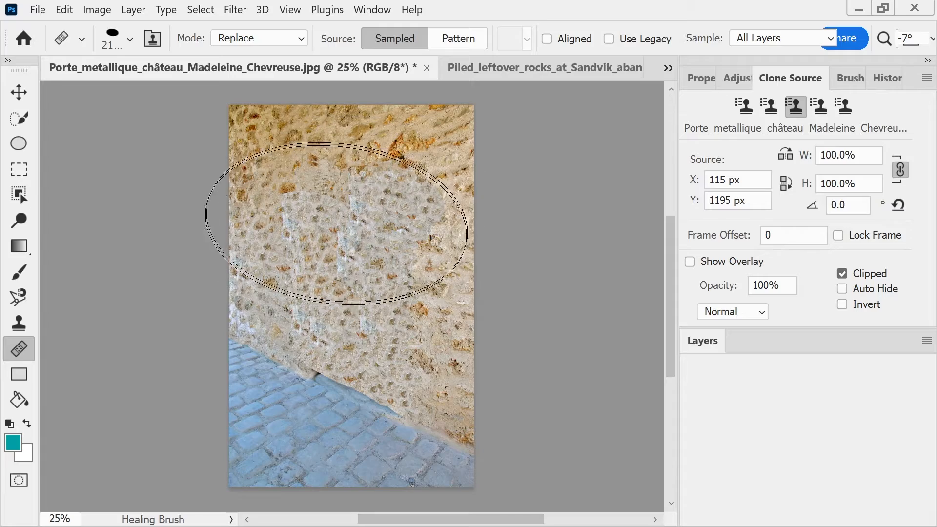
{"action": "left_click_drag", "start_coordinate": [337, 223], "coordinate": [339, 247]}
{"action": "left_click_drag", "start_coordinate": [316, 197], "coordinate": [324, 250]}
{"action": "mouse_move", "coordinate": [307, 170]}
{"action": "left_mouse_down"}
{"action": "mouse_move", "coordinate": [326, 187]}
{"action": "mouse_move", "coordinate": [316, 214]}
{"action": "mouse_move", "coordinate": [281, 226]}
{"action": "left_mouse_up"}
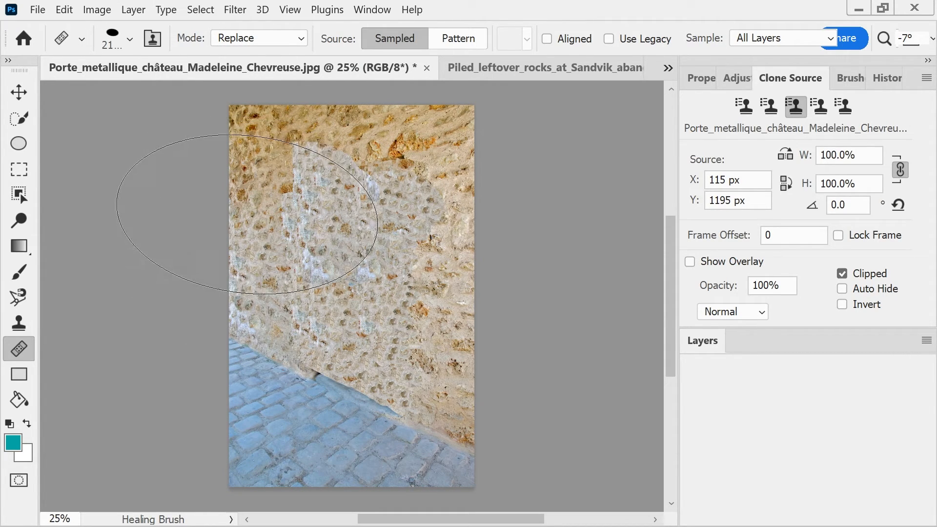
Step: Sample the golden upper wall at X 342 px, Y 375 px and paint it across the upper part of the wall to the right edge
{"action": "left_click", "coordinate": [275, 150], "text": "alt"}
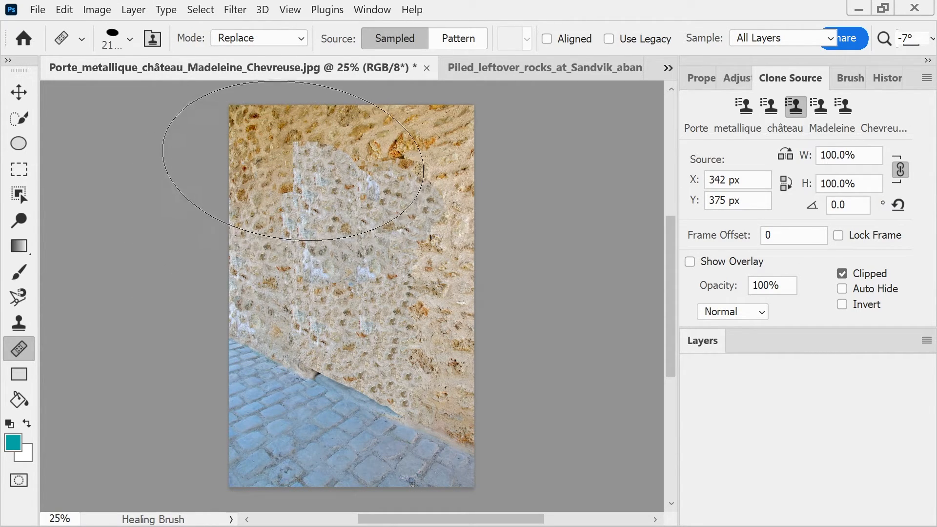
{"action": "left_click", "coordinate": [367, 203]}
{"action": "left_click", "coordinate": [324, 176]}
{"action": "left_click", "coordinate": [347, 178]}
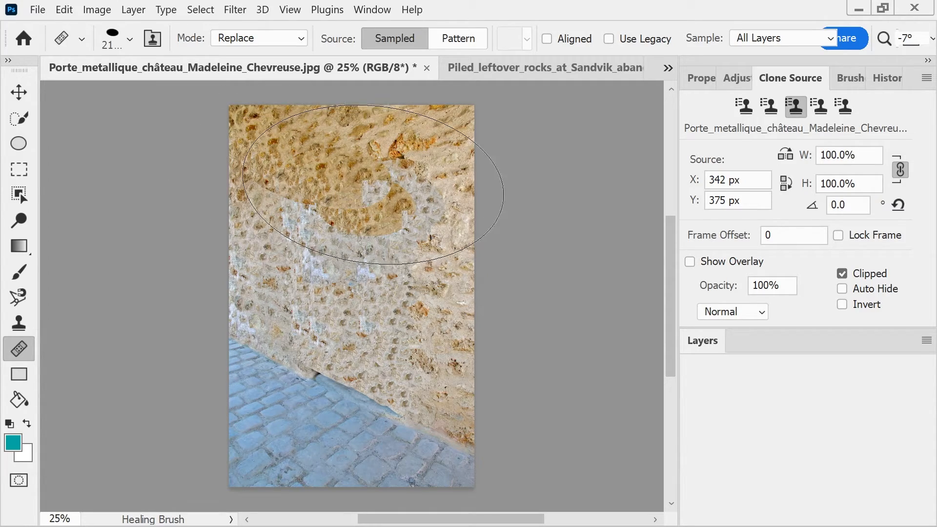
{"action": "left_click", "coordinate": [384, 179]}
{"action": "left_click", "coordinate": [350, 158]}
{"action": "left_click", "coordinate": [416, 186]}
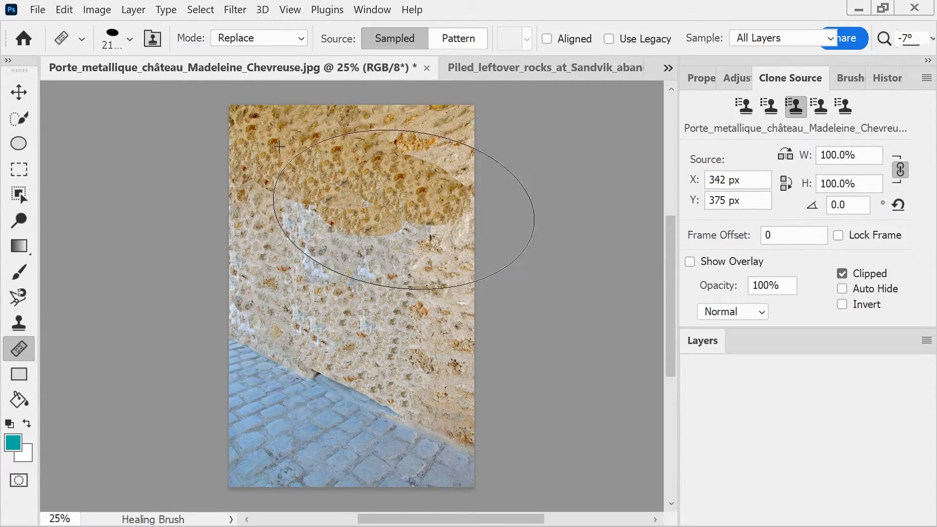
{"action": "left_click", "coordinate": [420, 175]}
{"action": "left_click", "coordinate": [432, 165]}
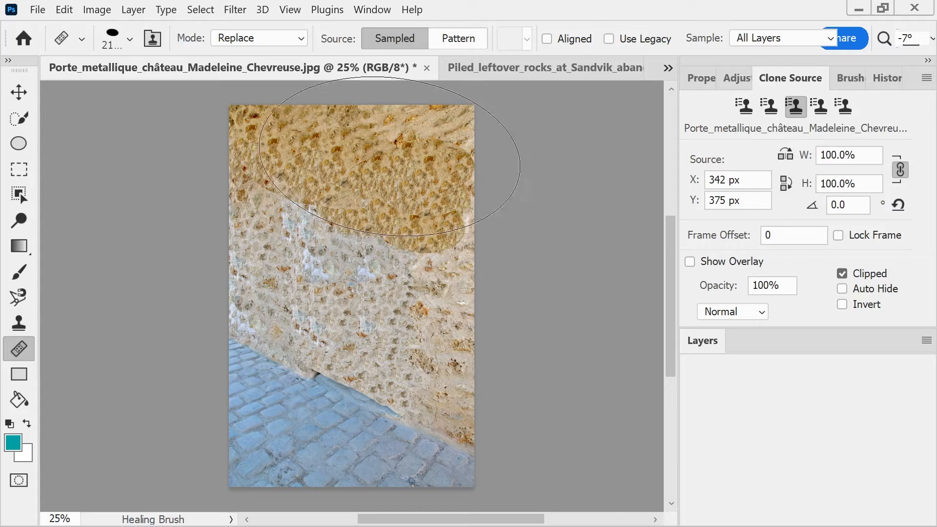
{"action": "left_click", "coordinate": [401, 155]}
{"action": "left_click", "coordinate": [417, 148]}
{"action": "left_click_drag", "start_coordinate": [408, 123], "coordinate": [440, 123]}
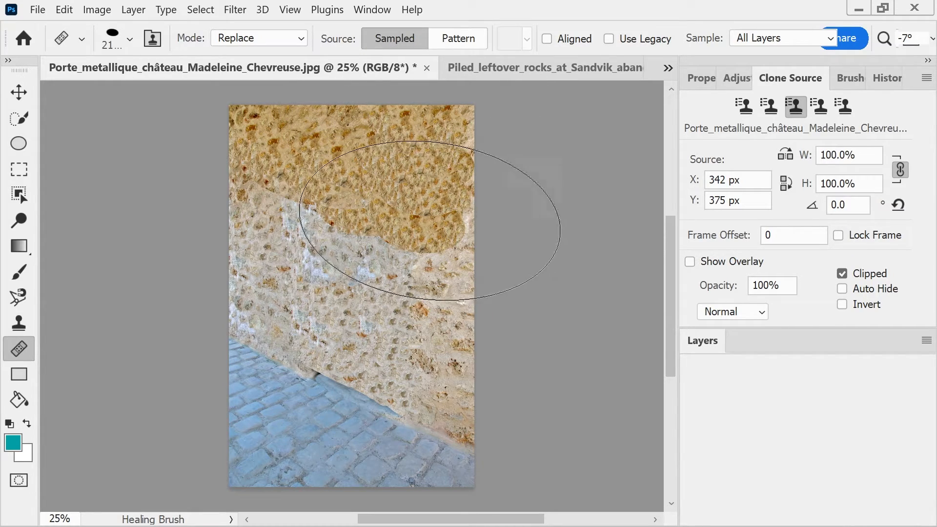
{"action": "left_click", "coordinate": [432, 220]}
{"action": "left_click", "coordinate": [431, 170]}
{"action": "left_click", "coordinate": [456, 123]}
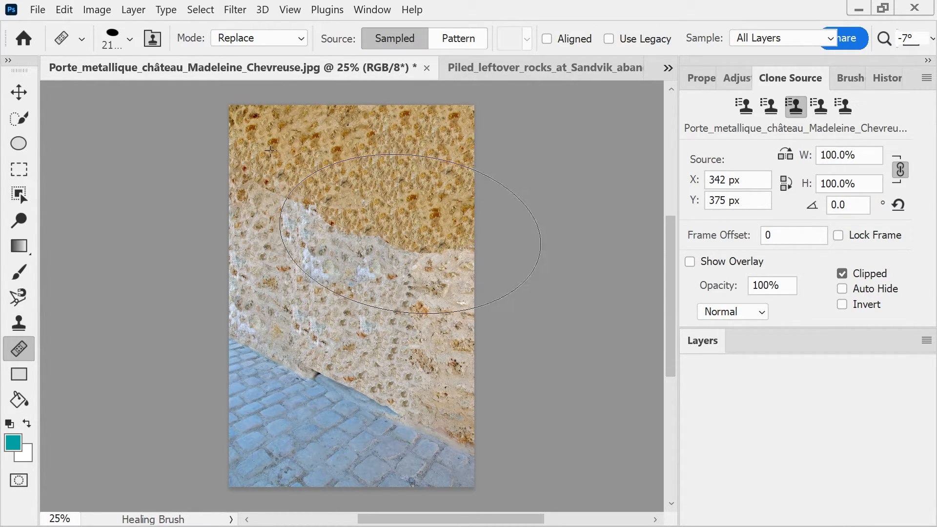
Step: Reduce the Healing Brush size to 743 px
{"action": "left_click", "coordinate": [128, 41]}
{"action": "mouse_move", "coordinate": [201, 93]}
{"action": "left_mouse_down"}
{"action": "mouse_move", "coordinate": [189, 93]}
{"action": "mouse_move", "coordinate": [200, 93]}
{"action": "left_mouse_up"}
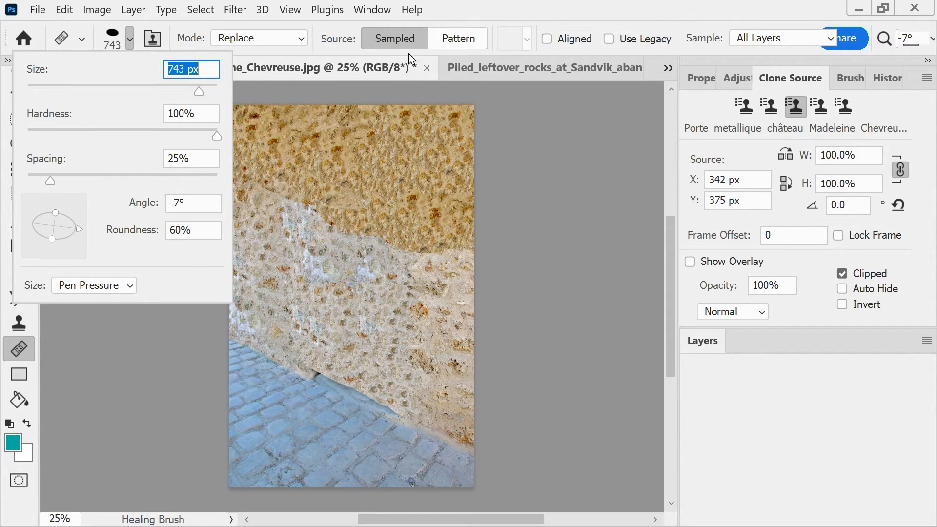
{"action": "left_click", "coordinate": [459, 3]}
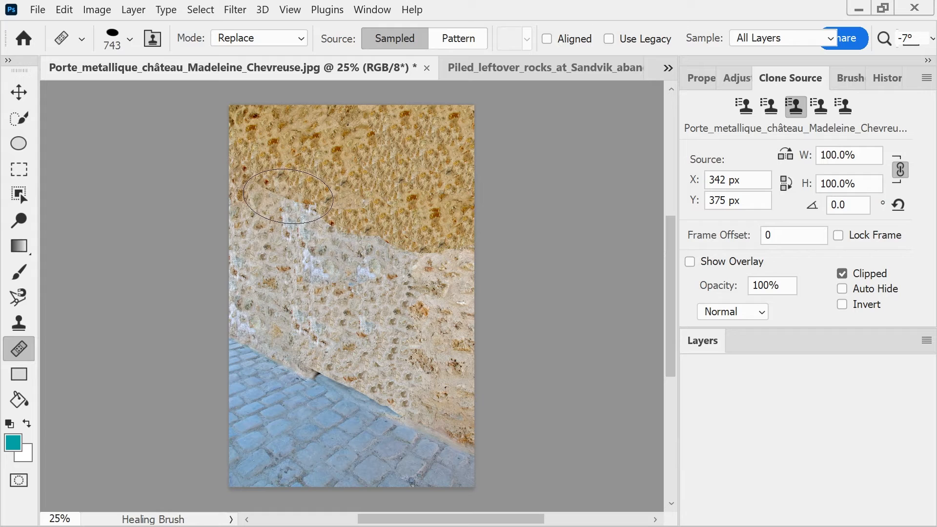
Step: Sample the boundary between golden and light stone at X 390 px, Y 727 px and paint it across the upper wall to blend the tones
{"action": "left_click", "coordinate": [277, 195], "text": "alt"}
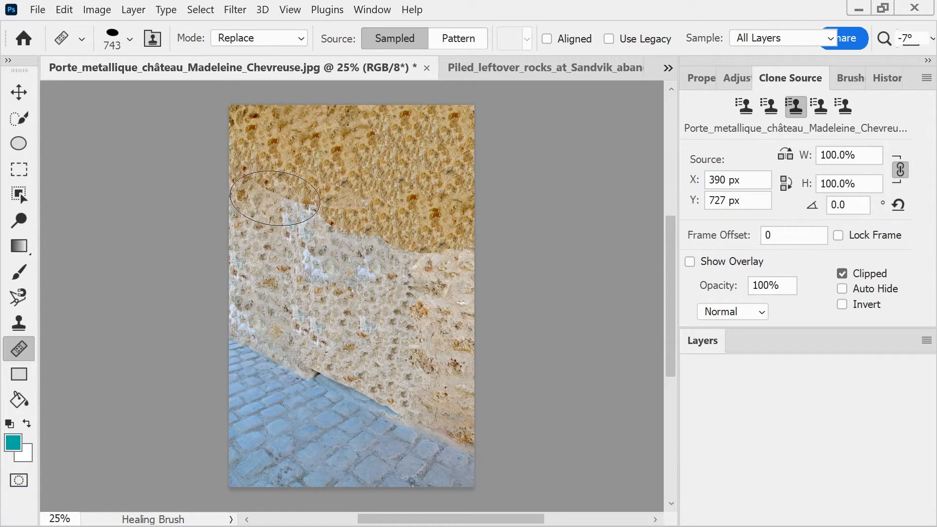
{"action": "mouse_move", "coordinate": [272, 205]}
{"action": "left_mouse_down"}
{"action": "mouse_move", "coordinate": [324, 184]}
{"action": "mouse_move", "coordinate": [307, 209]}
{"action": "mouse_move", "coordinate": [344, 223]}
{"action": "mouse_move", "coordinate": [355, 217]}
{"action": "mouse_move", "coordinate": [340, 213]}
{"action": "mouse_move", "coordinate": [380, 190]}
{"action": "mouse_move", "coordinate": [373, 224]}
{"action": "mouse_move", "coordinate": [392, 218]}
{"action": "mouse_move", "coordinate": [351, 172]}
{"action": "mouse_move", "coordinate": [350, 208]}
{"action": "mouse_move", "coordinate": [335, 223]}
{"action": "mouse_move", "coordinate": [321, 198]}
{"action": "mouse_move", "coordinate": [365, 211]}
{"action": "left_mouse_up"}
{"action": "mouse_move", "coordinate": [249, 126]}
{"action": "left_mouse_down"}
{"action": "mouse_move", "coordinate": [401, 130]}
{"action": "mouse_move", "coordinate": [318, 137]}
{"action": "mouse_move", "coordinate": [461, 126]}
{"action": "mouse_move", "coordinate": [435, 163]}
{"action": "mouse_move", "coordinate": [457, 168]}
{"action": "left_mouse_up"}
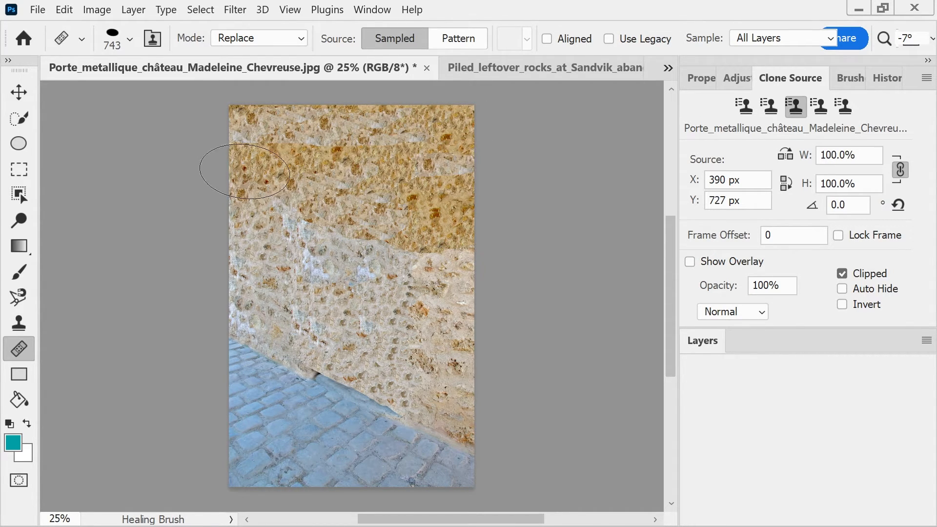
{"action": "left_click_drag", "start_coordinate": [292, 198], "coordinate": [419, 211]}
{"action": "left_click_drag", "start_coordinate": [331, 190], "coordinate": [424, 187]}
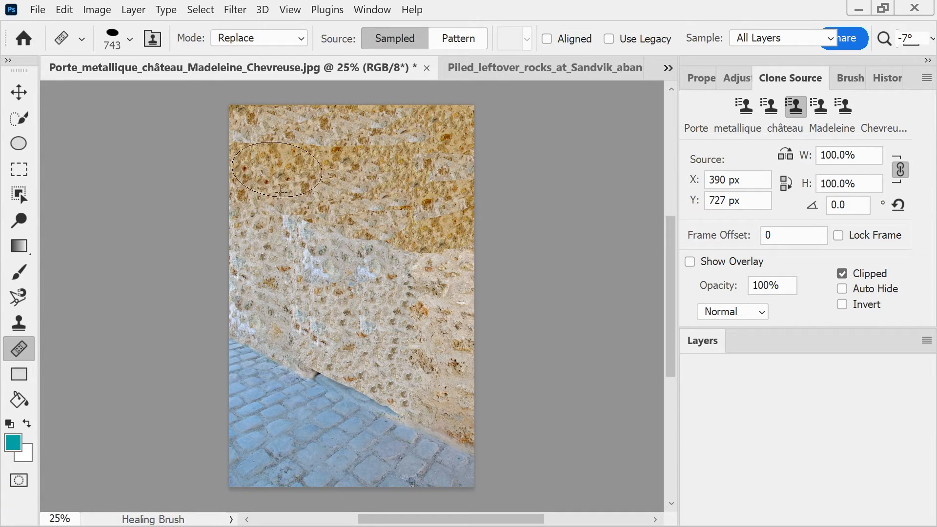
Step: Paint the sampled golden-and-light stone texture in overlapping strokes across the top of the wall and down to its middle
{"action": "mouse_move", "coordinate": [259, 183]}
{"action": "left_mouse_down"}
{"action": "mouse_move", "coordinate": [318, 168]}
{"action": "mouse_move", "coordinate": [289, 153]}
{"action": "mouse_move", "coordinate": [353, 165]}
{"action": "left_mouse_up"}
{"action": "mouse_move", "coordinate": [278, 152]}
{"action": "left_mouse_down"}
{"action": "mouse_move", "coordinate": [364, 160]}
{"action": "mouse_move", "coordinate": [357, 147]}
{"action": "mouse_move", "coordinate": [387, 150]}
{"action": "mouse_move", "coordinate": [400, 124]}
{"action": "mouse_move", "coordinate": [452, 128]}
{"action": "left_mouse_up"}
{"action": "left_click_drag", "start_coordinate": [320, 218], "coordinate": [390, 224]}
{"action": "left_click_drag", "start_coordinate": [260, 243], "coordinate": [380, 254]}
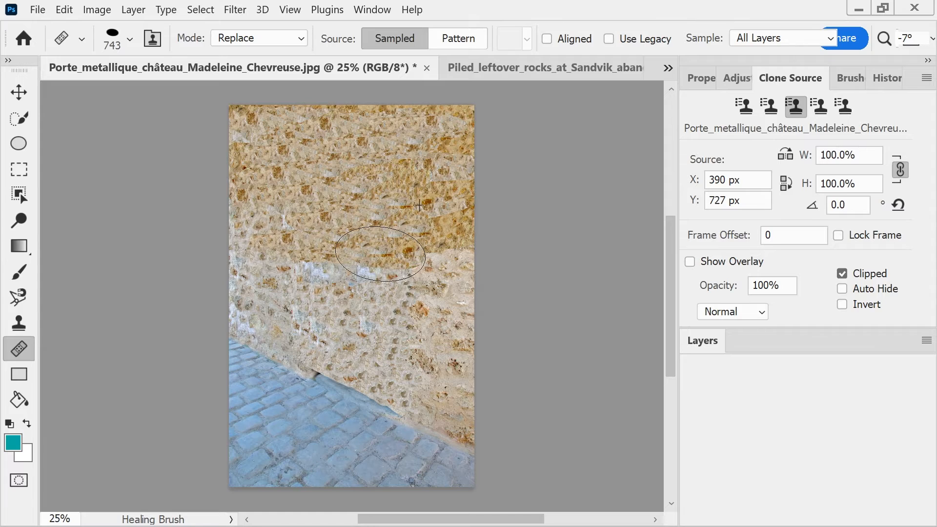
{"action": "left_click_drag", "start_coordinate": [257, 266], "coordinate": [404, 282]}
{"action": "left_click_drag", "start_coordinate": [324, 252], "coordinate": [448, 277]}
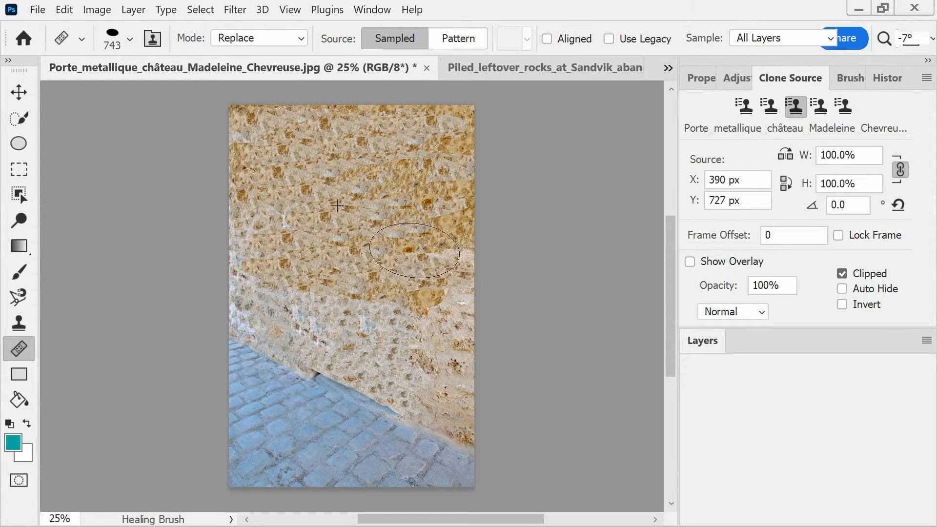
Step: Blend the middle band of the wall out to the right edge with overlapping healing strokes, and touch up the area above it
{"action": "left_click_drag", "start_coordinate": [410, 248], "coordinate": [465, 258]}
{"action": "mouse_move", "coordinate": [250, 230]}
{"action": "left_mouse_down"}
{"action": "mouse_move", "coordinate": [274, 231]}
{"action": "mouse_move", "coordinate": [305, 273]}
{"action": "mouse_move", "coordinate": [322, 275]}
{"action": "left_mouse_up"}
{"action": "mouse_move", "coordinate": [298, 265]}
{"action": "left_mouse_down"}
{"action": "mouse_move", "coordinate": [354, 290]}
{"action": "mouse_move", "coordinate": [395, 294]}
{"action": "left_mouse_up"}
{"action": "left_click_drag", "start_coordinate": [347, 266], "coordinate": [430, 293]}
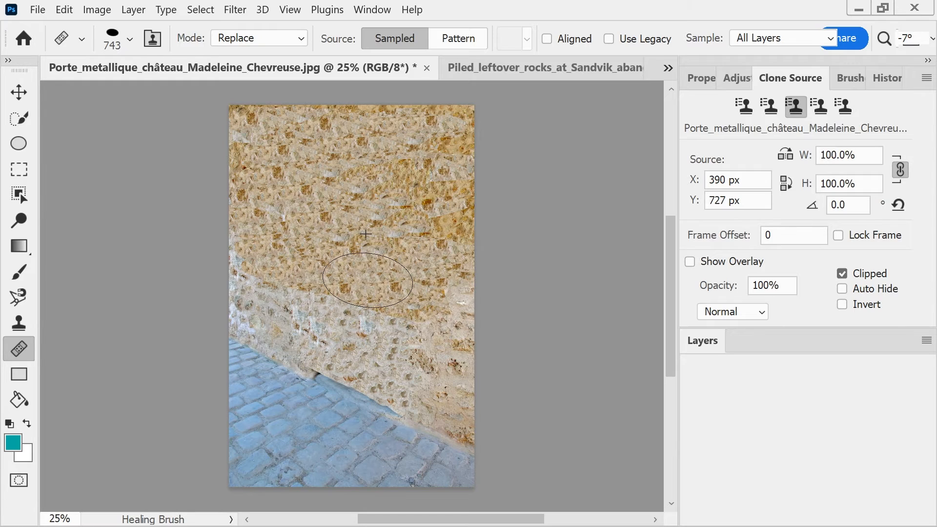
{"action": "left_click_drag", "start_coordinate": [375, 280], "coordinate": [459, 306]}
{"action": "mouse_move", "coordinate": [392, 258]}
{"action": "left_mouse_down"}
{"action": "mouse_move", "coordinate": [445, 281]}
{"action": "mouse_move", "coordinate": [396, 246]}
{"action": "mouse_move", "coordinate": [467, 270]}
{"action": "left_mouse_up"}
{"action": "left_click_drag", "start_coordinate": [415, 238], "coordinate": [456, 250]}
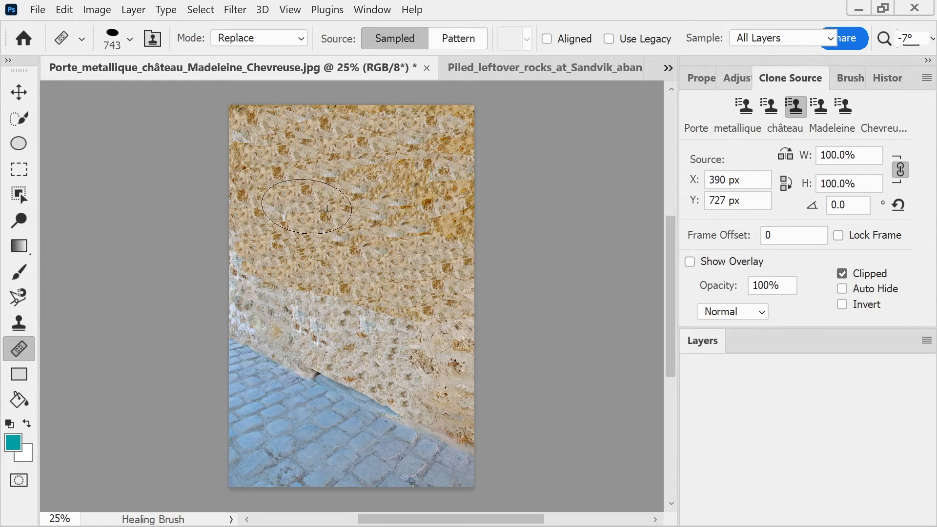
{"action": "left_click_drag", "start_coordinate": [313, 209], "coordinate": [387, 230]}
{"action": "left_click_drag", "start_coordinate": [346, 201], "coordinate": [375, 203]}
Step: Extend the sampled stone texture diagonally over the pale lower wall, parallel to the cobblestone edge
{"action": "left_click_drag", "start_coordinate": [256, 275], "coordinate": [431, 327]}
{"action": "left_click_drag", "start_coordinate": [390, 305], "coordinate": [394, 307]}
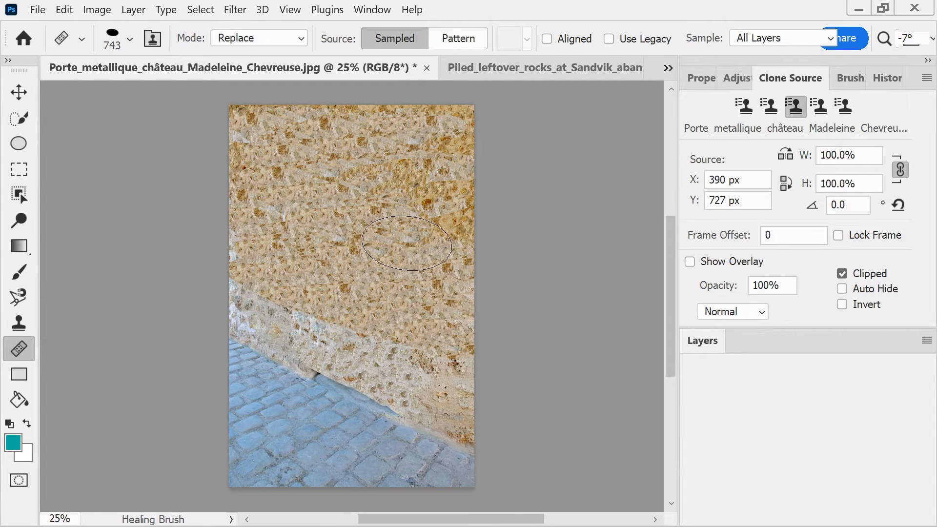
{"action": "mouse_move", "coordinate": [257, 289]}
{"action": "left_mouse_down"}
{"action": "mouse_move", "coordinate": [440, 356]}
{"action": "mouse_move", "coordinate": [374, 330]}
{"action": "left_mouse_up"}
{"action": "left_click", "coordinate": [361, 310]}
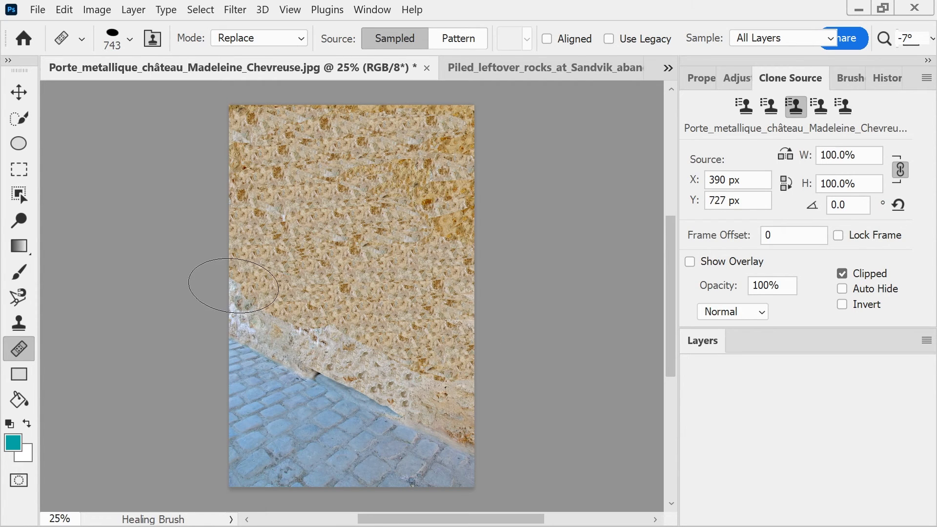
{"action": "mouse_move", "coordinate": [238, 292]}
{"action": "left_mouse_down"}
{"action": "mouse_move", "coordinate": [321, 333]}
{"action": "mouse_move", "coordinate": [417, 359]}
{"action": "left_mouse_up"}
{"action": "left_click_drag", "start_coordinate": [367, 337], "coordinate": [432, 369]}
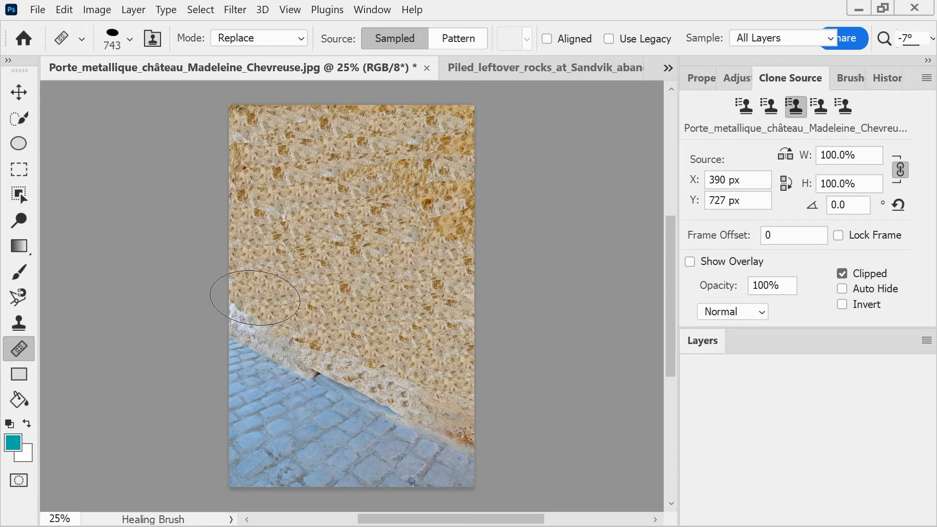
Step: Cover the remaining pale strip along the wall's base with the sampled texture, following the cobblestone pavement's edge
{"action": "left_click_drag", "start_coordinate": [253, 300], "coordinate": [299, 327]}
{"action": "left_click_drag", "start_coordinate": [237, 308], "coordinate": [369, 365]}
{"action": "mouse_move", "coordinate": [311, 335]}
{"action": "left_mouse_down"}
{"action": "mouse_move", "coordinate": [384, 377]}
{"action": "mouse_move", "coordinate": [342, 360]}
{"action": "left_mouse_up"}
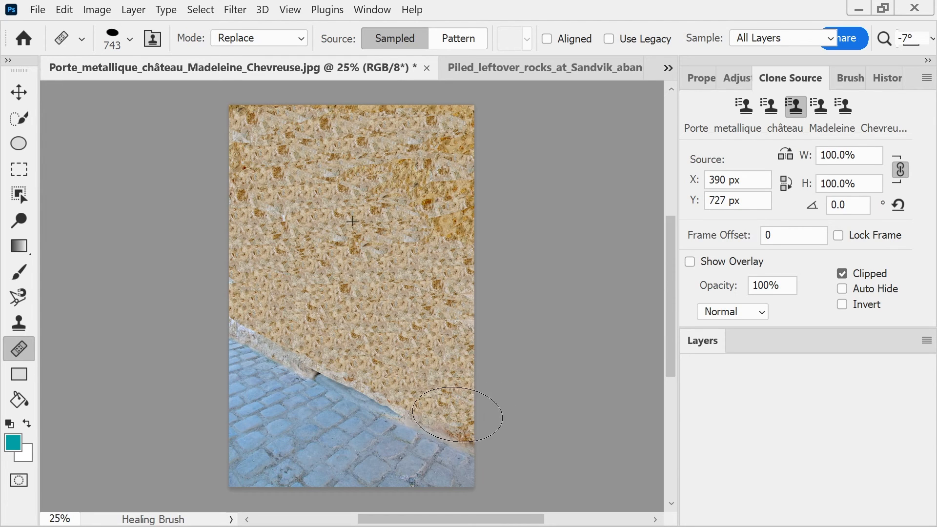
{"action": "left_click_drag", "start_coordinate": [245, 317], "coordinate": [324, 359]}
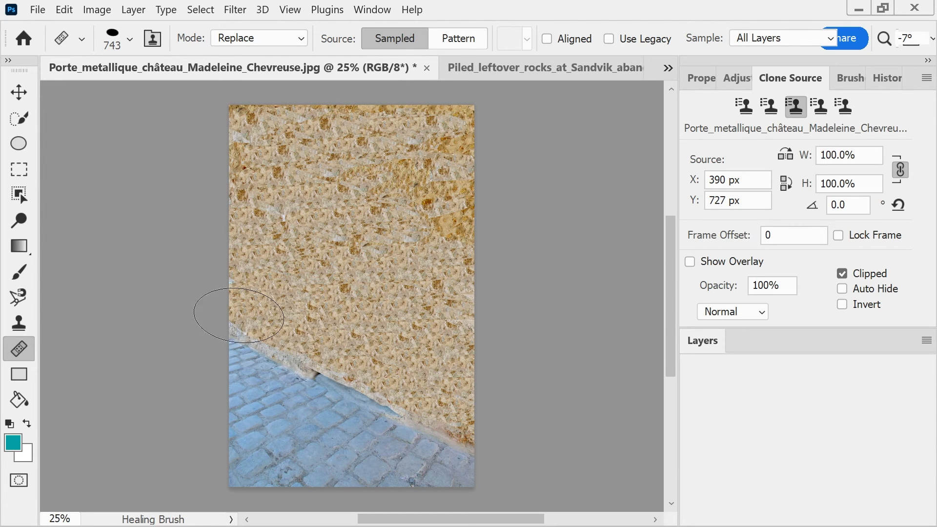
{"action": "left_click_drag", "start_coordinate": [256, 314], "coordinate": [358, 368]}
{"action": "left_click_drag", "start_coordinate": [236, 321], "coordinate": [289, 350]}
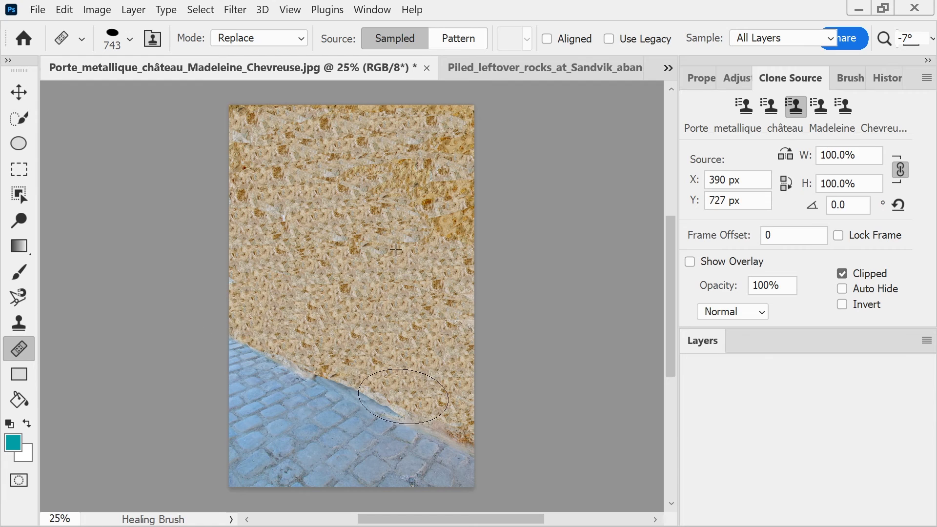